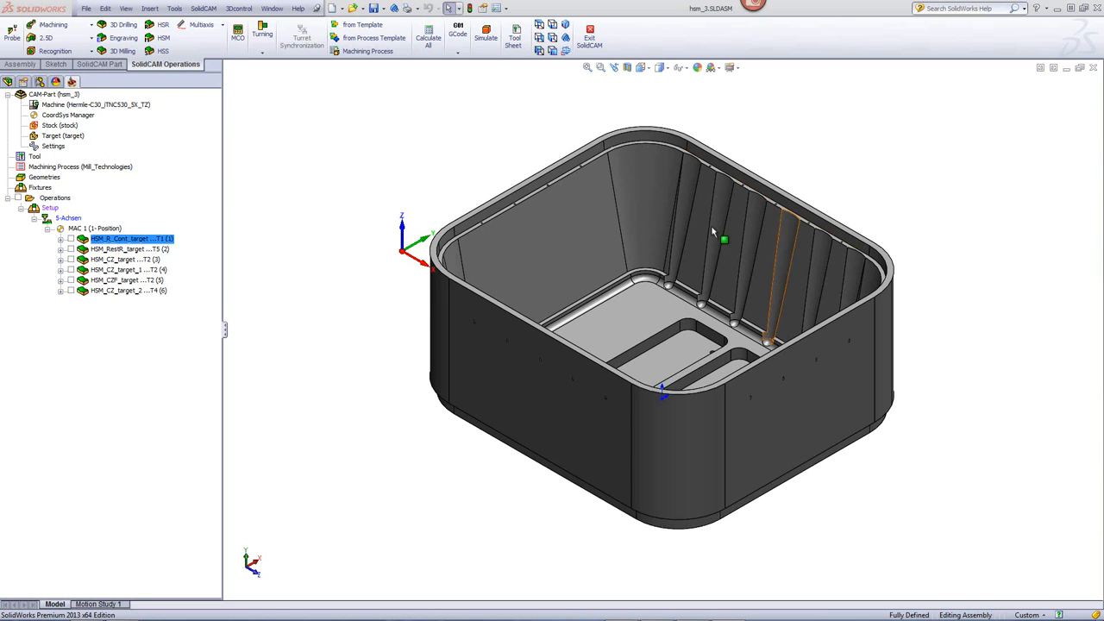
# Open the contour roughing operation HSM_R_Cont_target and review its tool dimensions, holder clearance, offsets and step down.
pyautogui.moveTo(608, 232); pyautogui.dragTo(641, 317, button='middle')
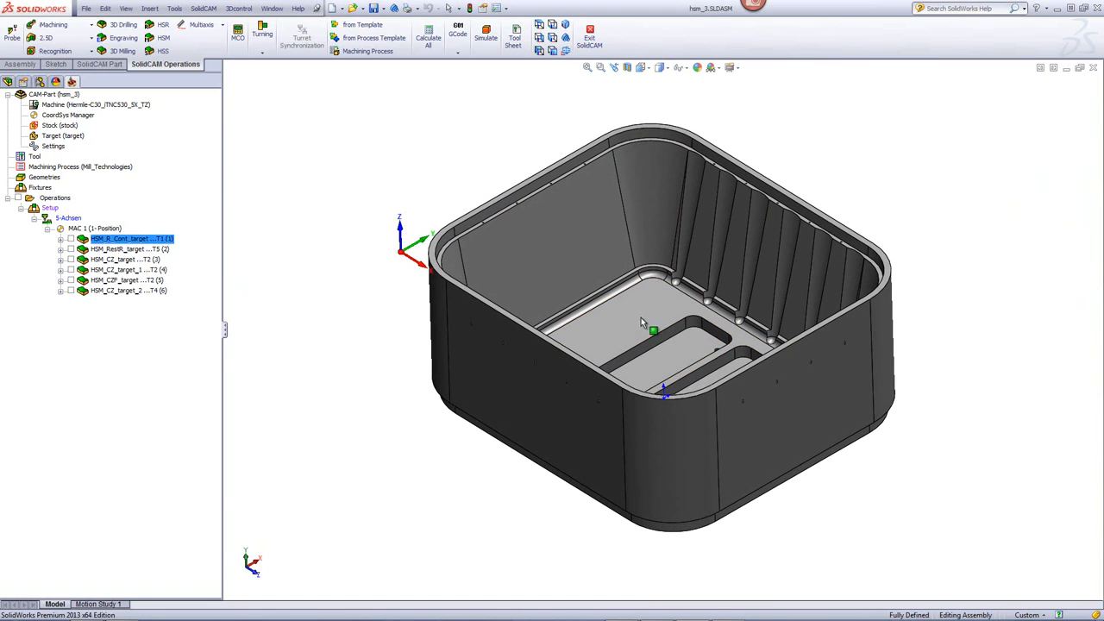
pyautogui.doubleClick(123, 245)
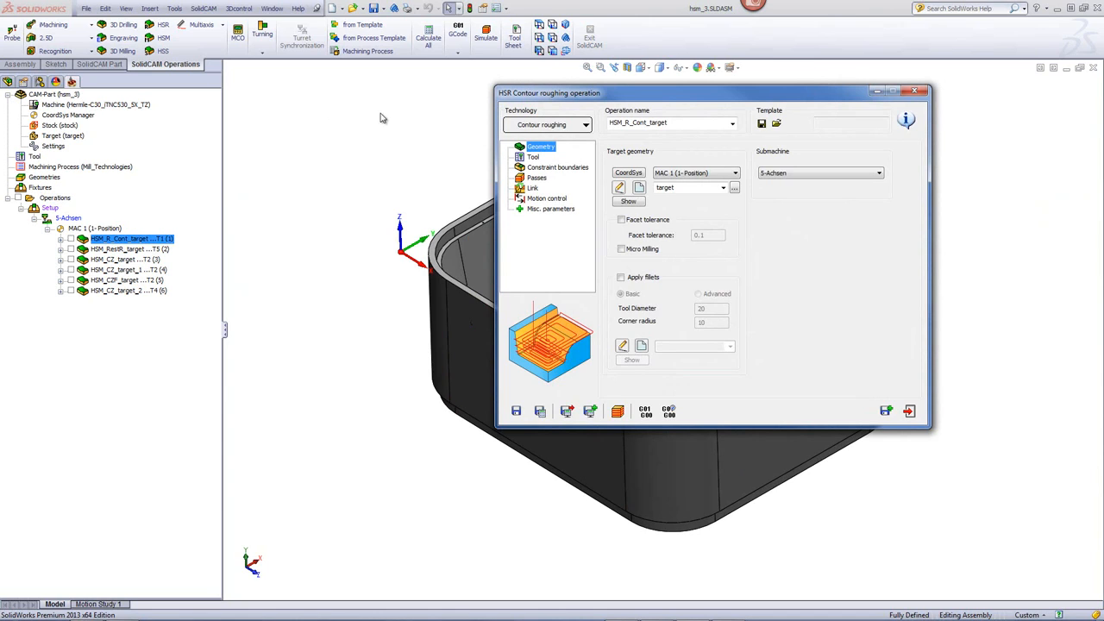
pyautogui.click(533, 157)
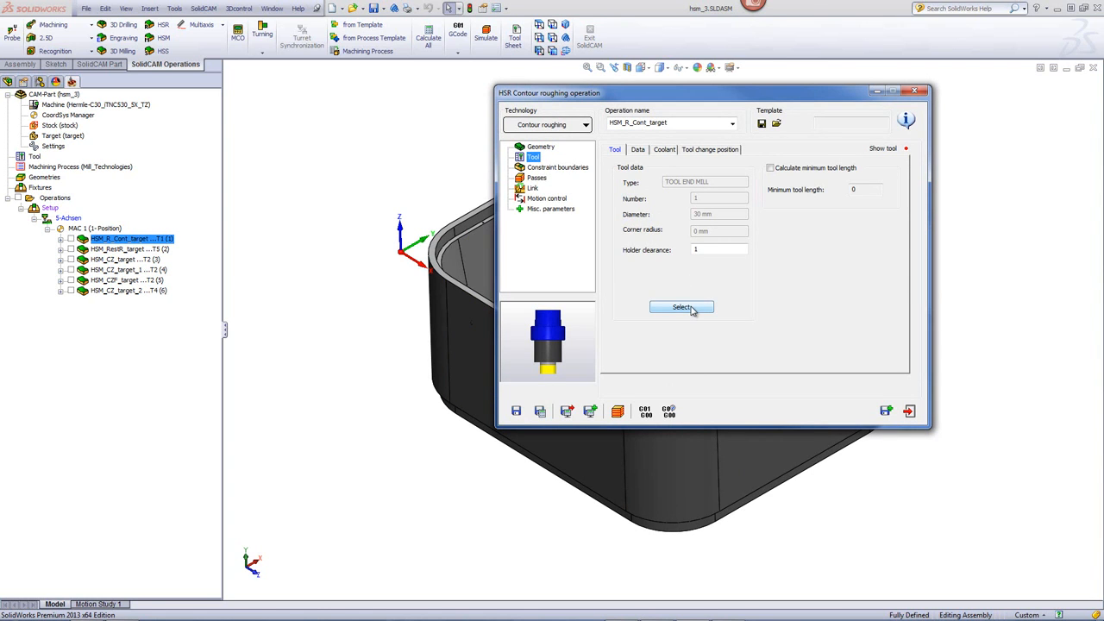
pyautogui.click(682, 308)
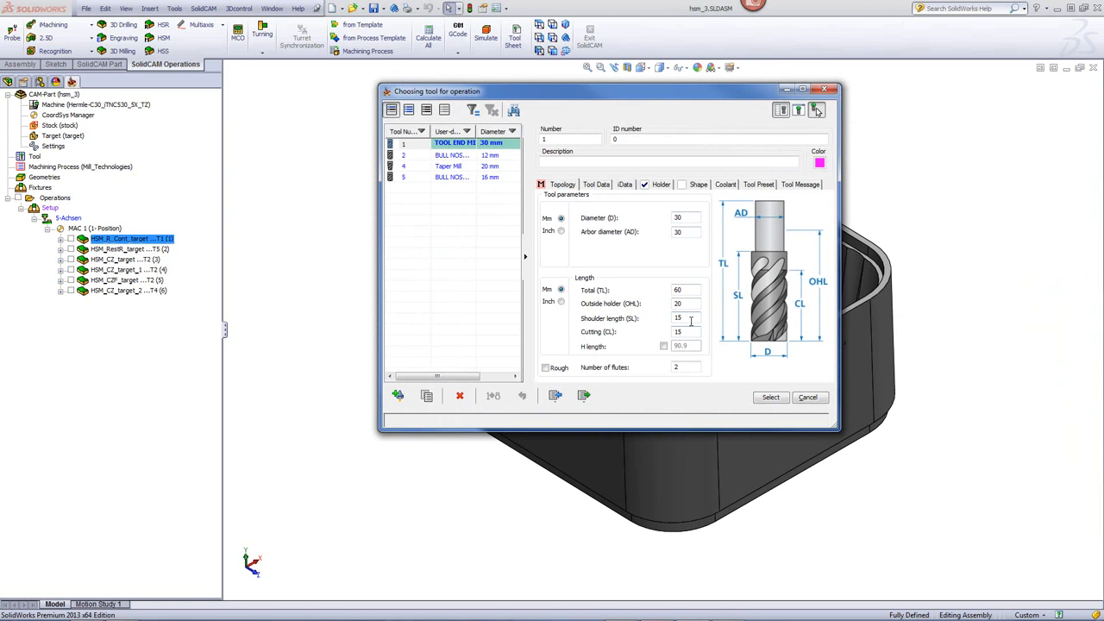
pyautogui.click(770, 397)
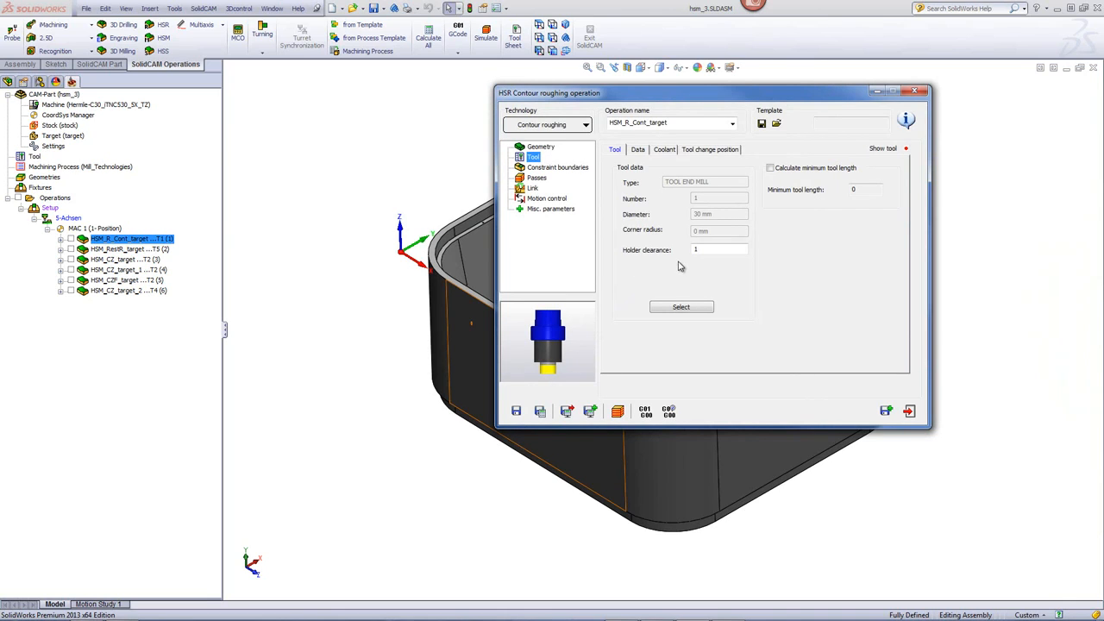
pyautogui.click(706, 250)
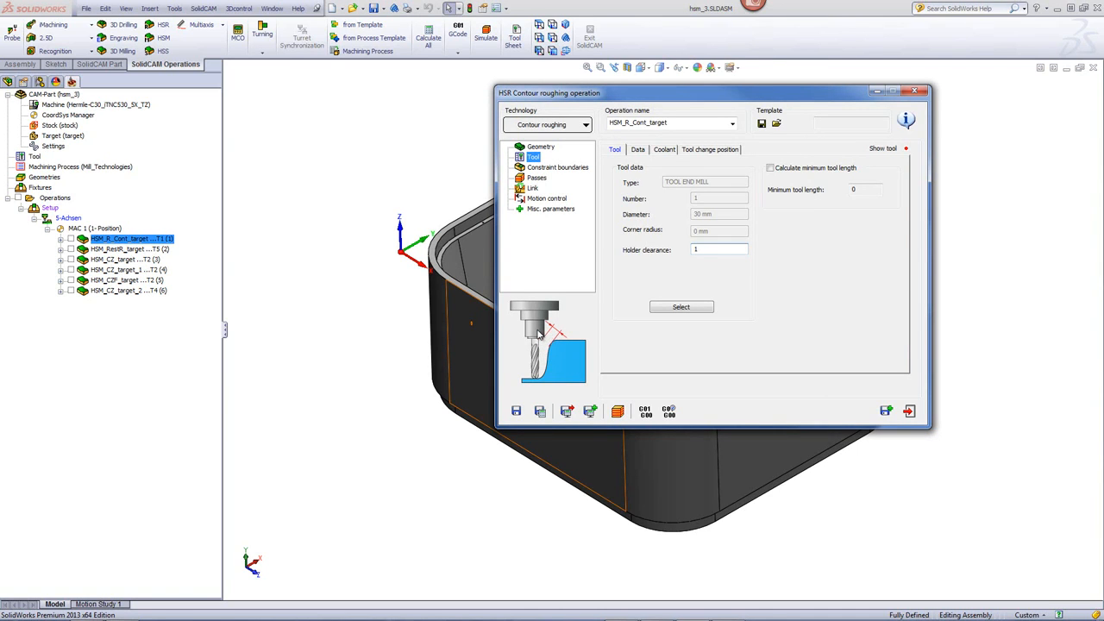
pyautogui.click(536, 178)
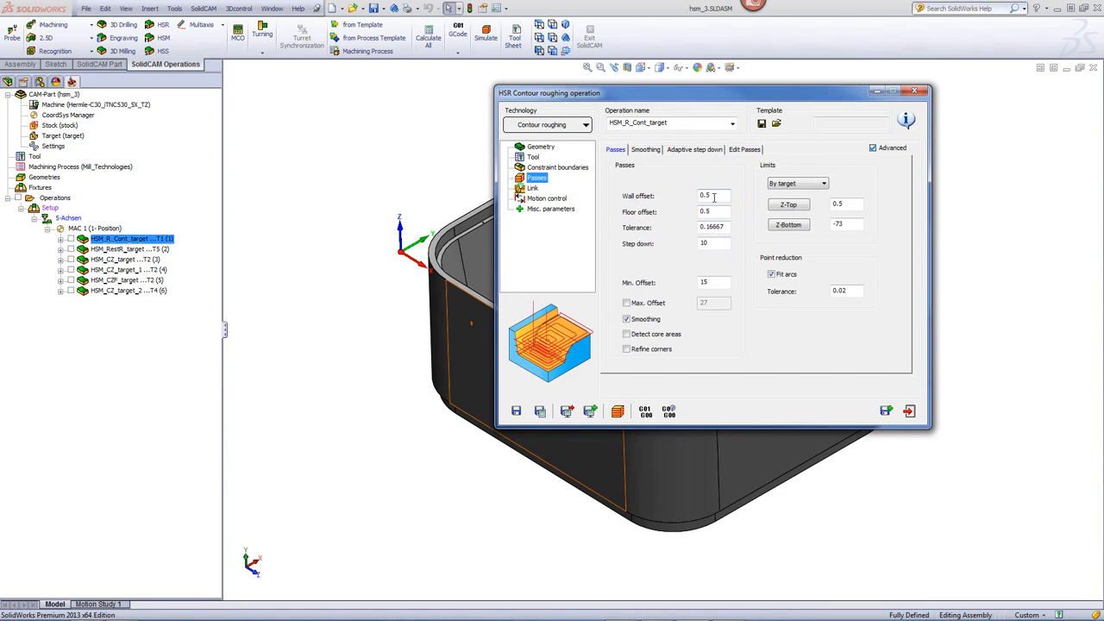
pyautogui.click(708, 243)
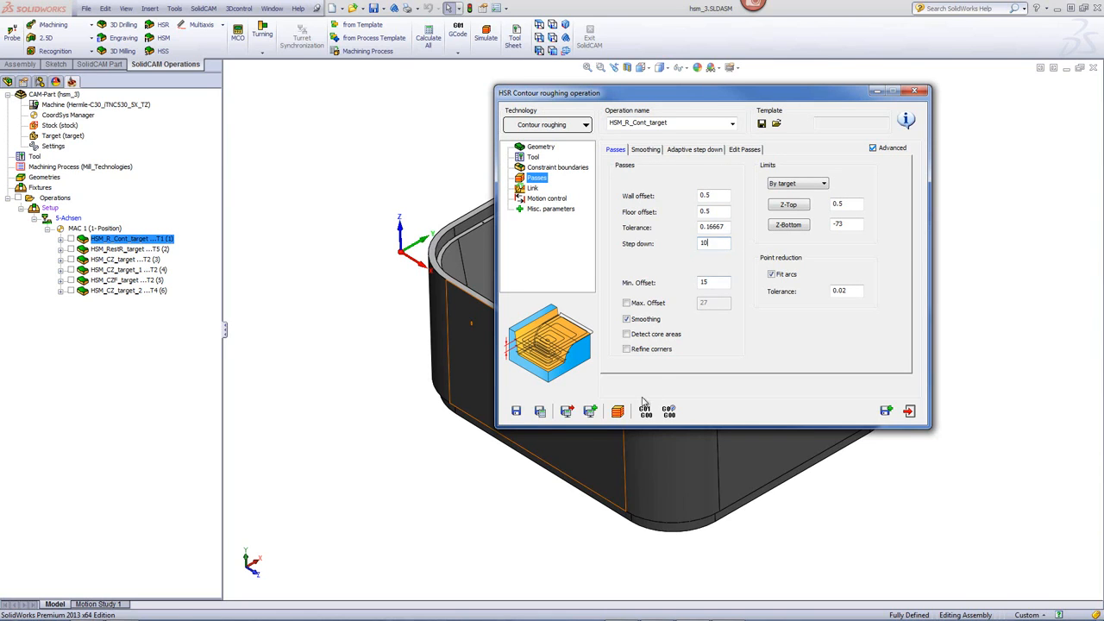
# Simulate the contour roughing operation in SolidVerify, pausing partway through the pocket cut.
pyautogui.click(618, 412)
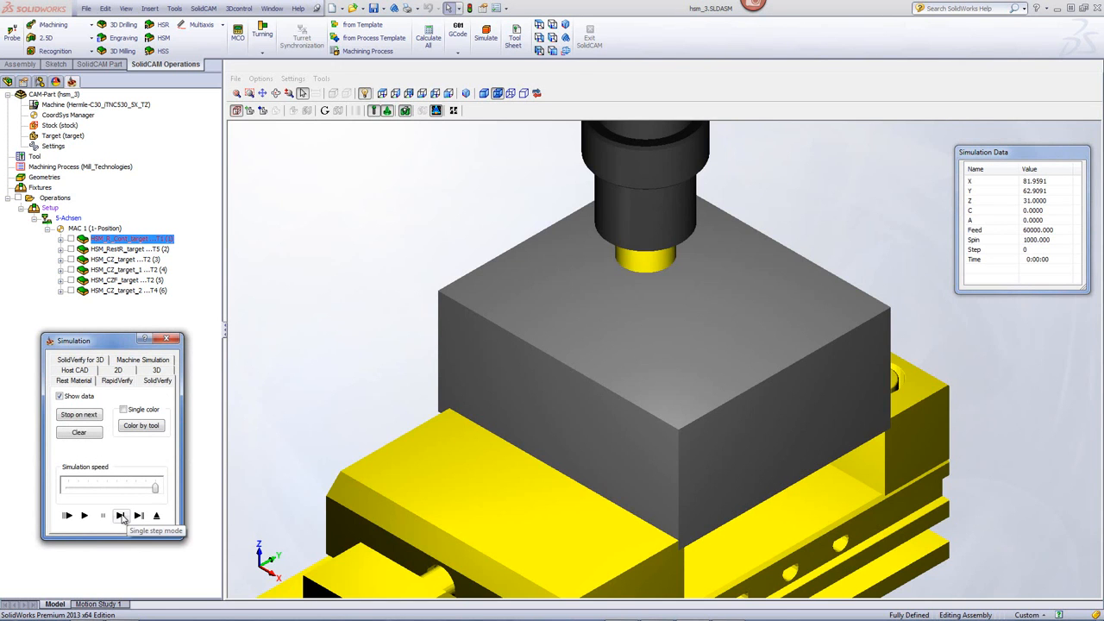
pyautogui.click(121, 516)
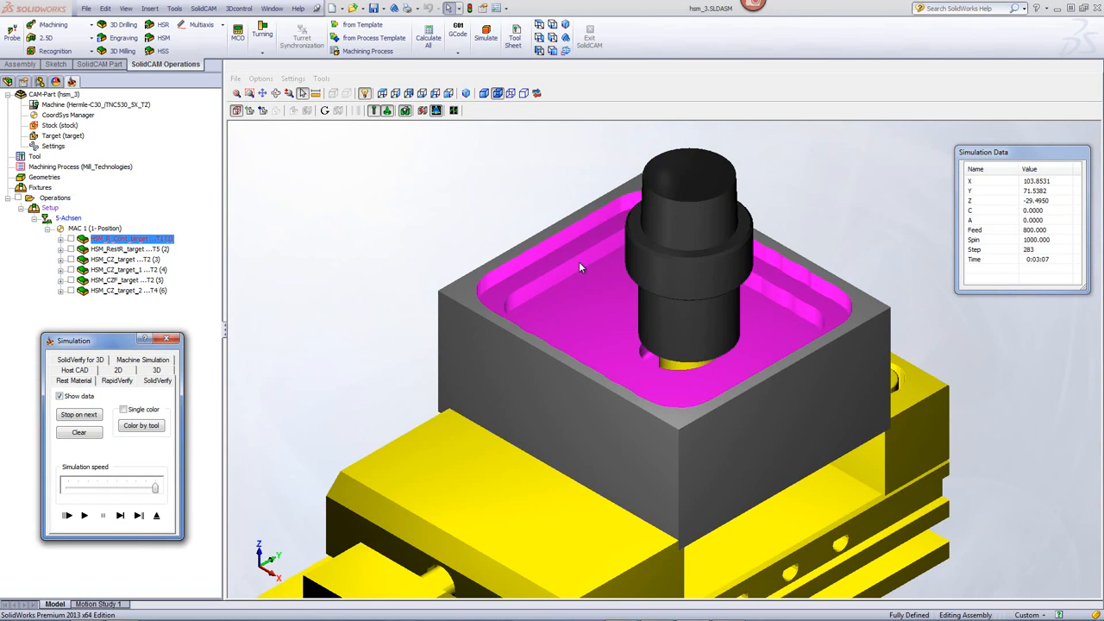
pyautogui.click(120, 515)
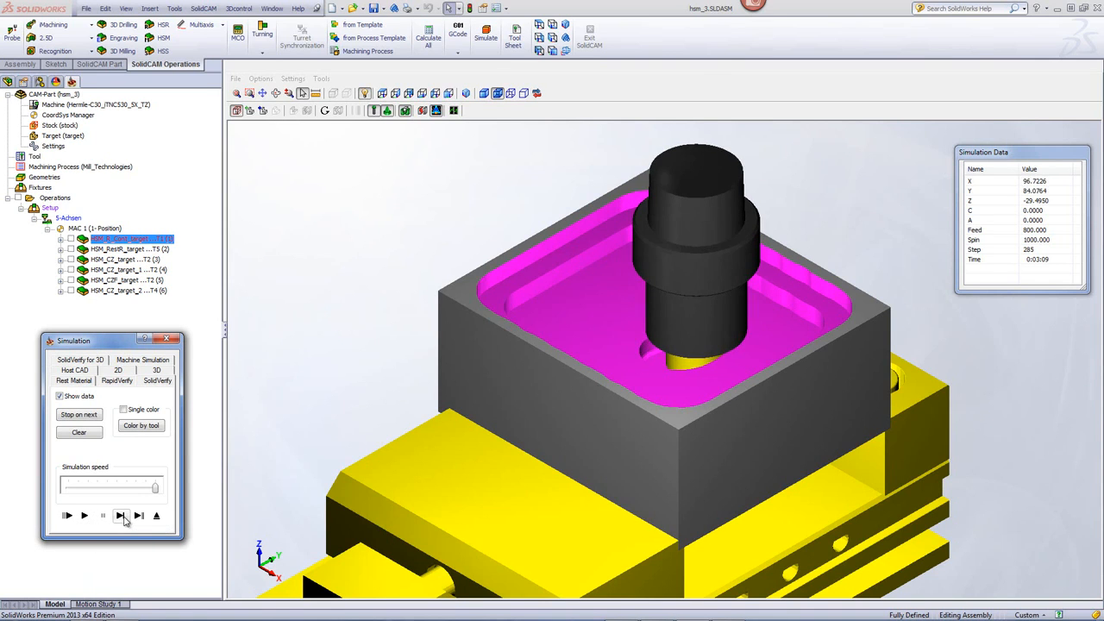
pyautogui.click(120, 515)
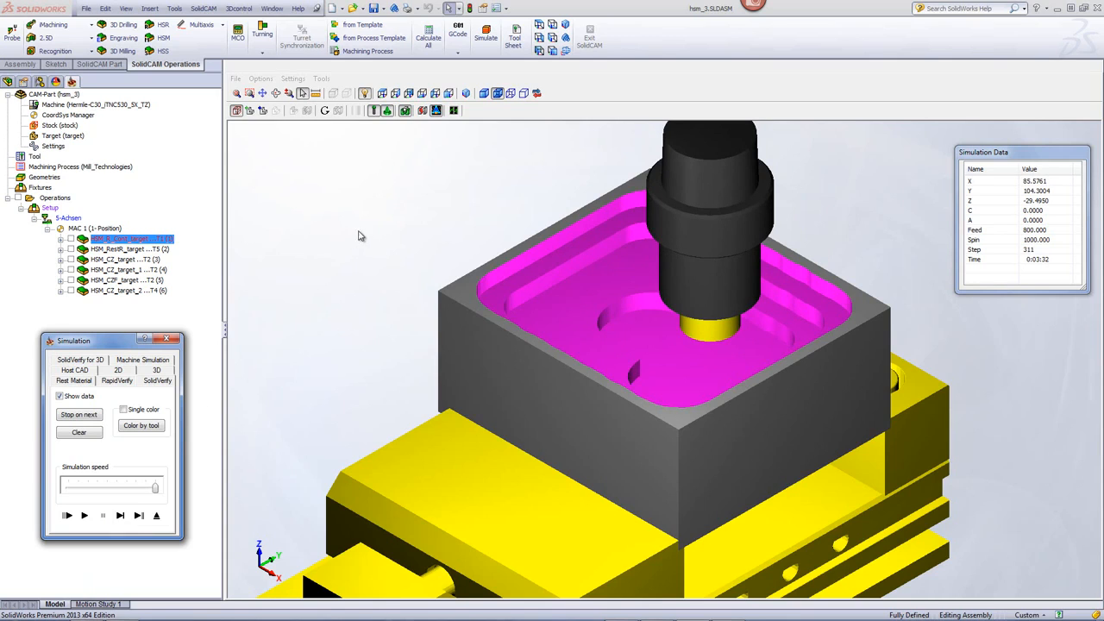
# Check the tool holder against the stock in front and angled views, run the roughing simulation to its end and exit it.
pyautogui.click(396, 93)
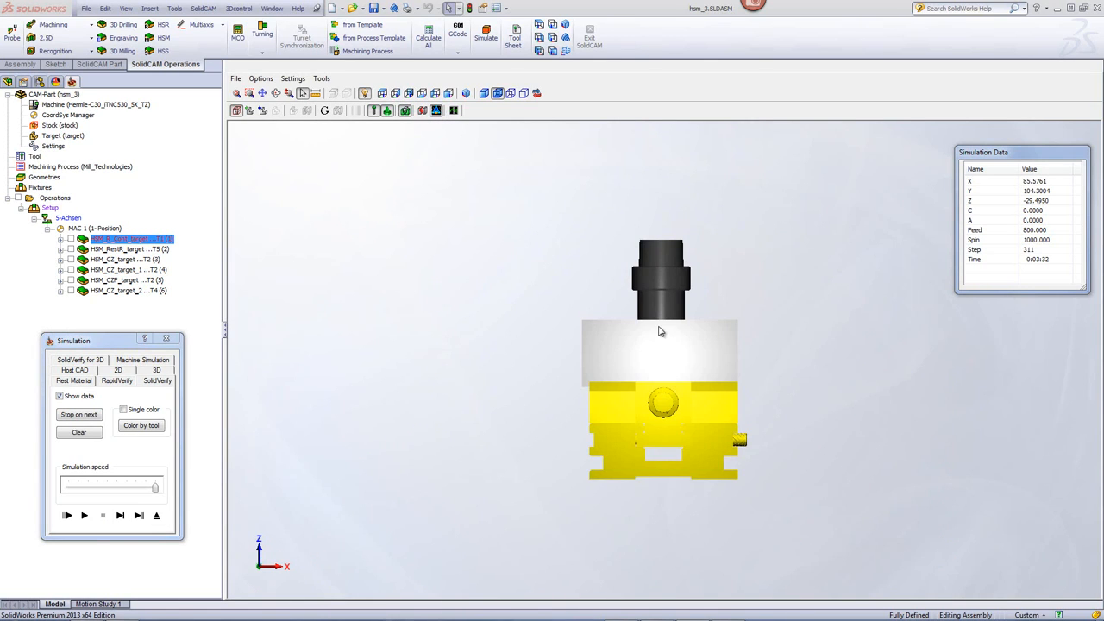
pyautogui.scroll(2, 646, 311)
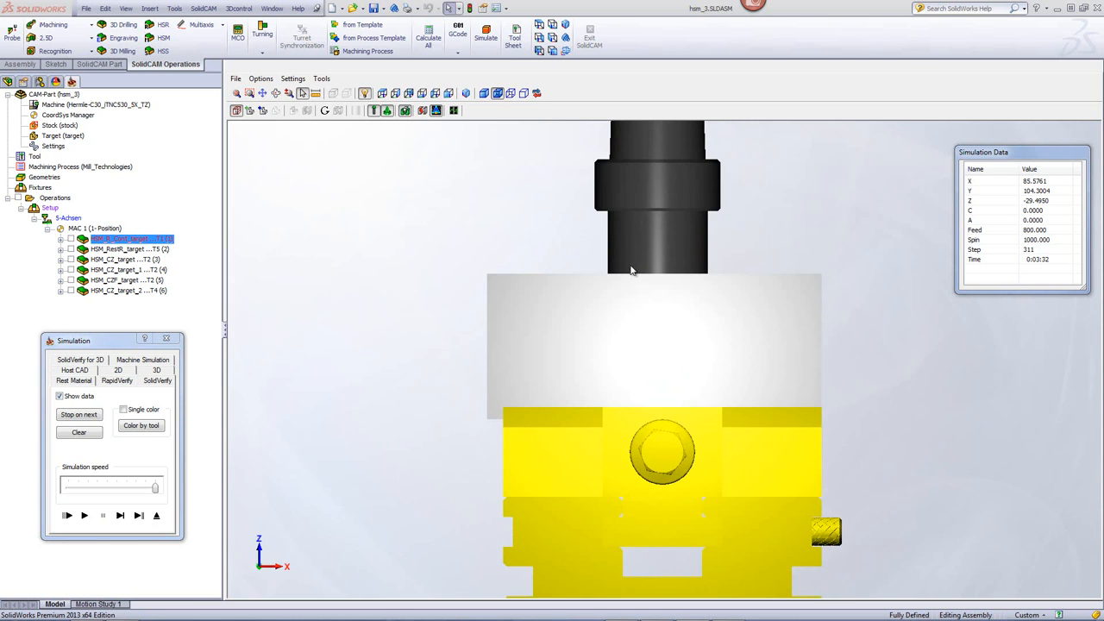
pyautogui.moveTo(638, 259); pyautogui.dragTo(664, 276, button='middle')
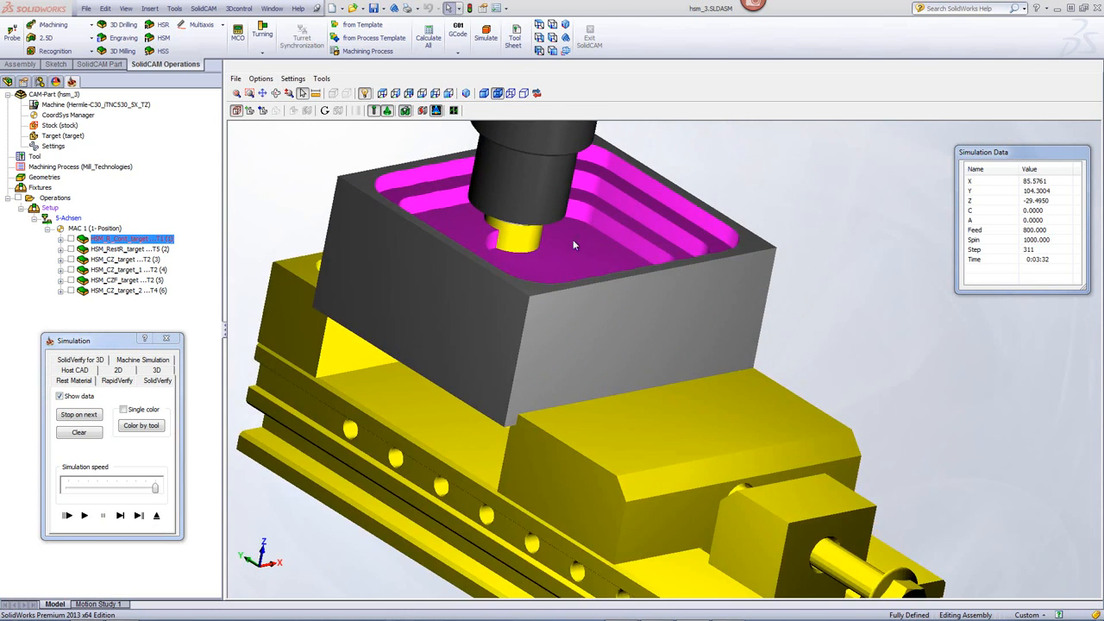
pyautogui.scroll(2, 439, 193)
pyautogui.scroll(-3, 439, 192)
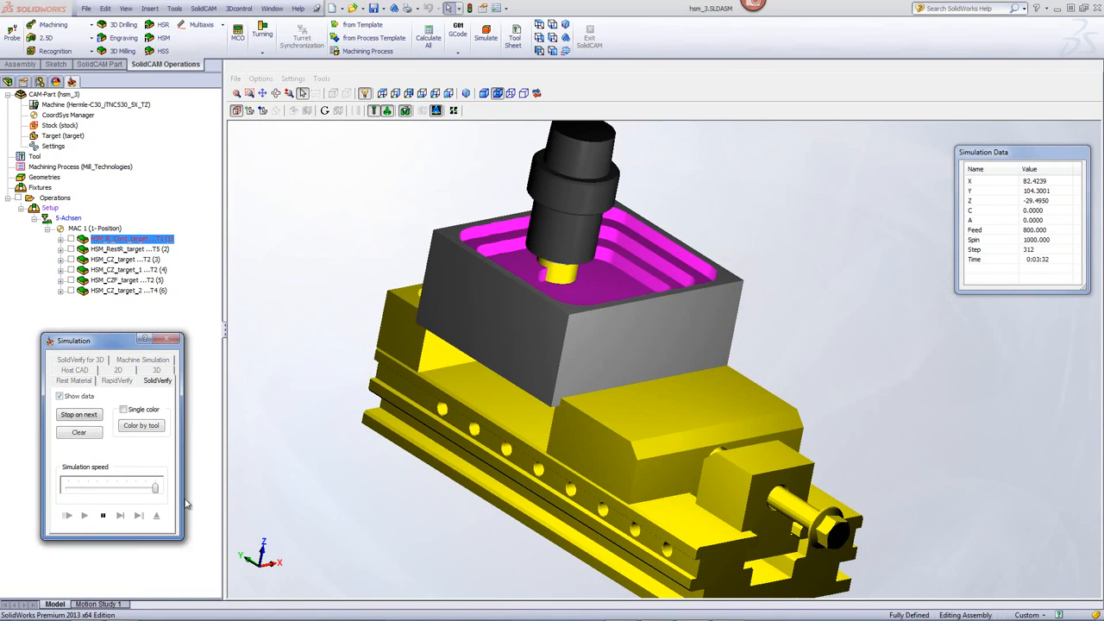
pyautogui.moveTo(382, 455); pyautogui.dragTo(424, 444, button='middle')
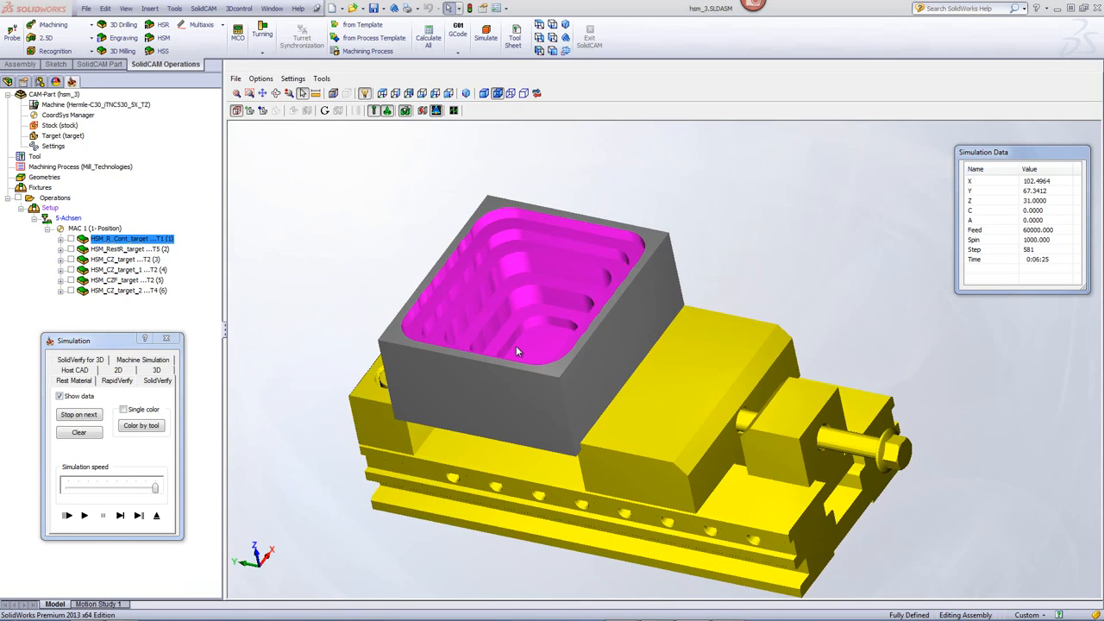
pyautogui.click(157, 515)
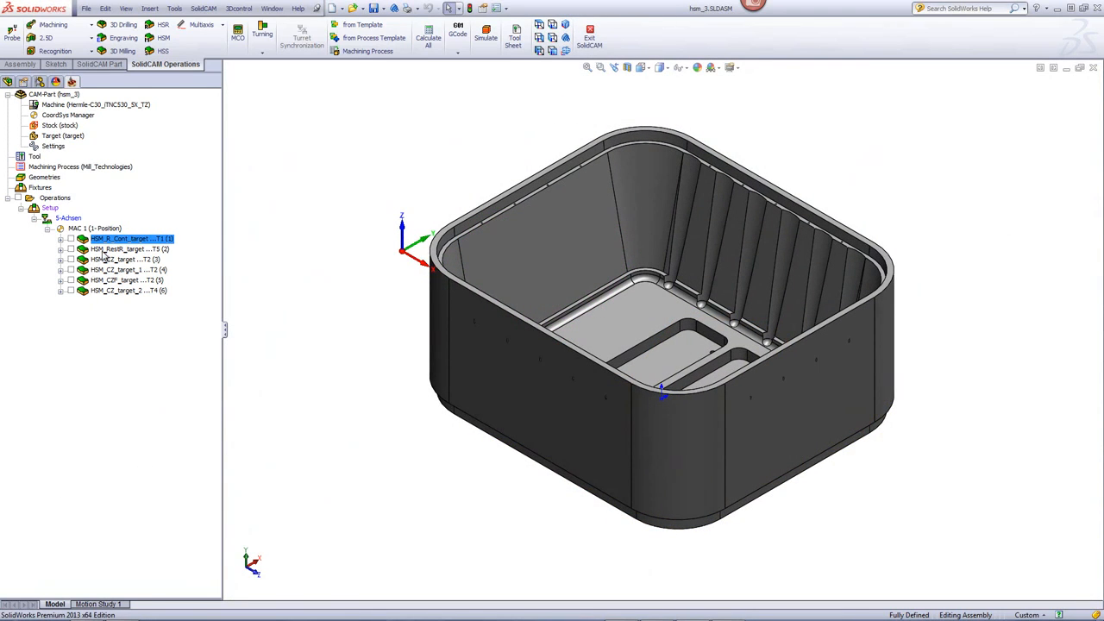
# Open the rest roughing operation HSM_RestR_target and review its bull nose mill, offsets and step down.
pyautogui.doubleClick(113, 249)
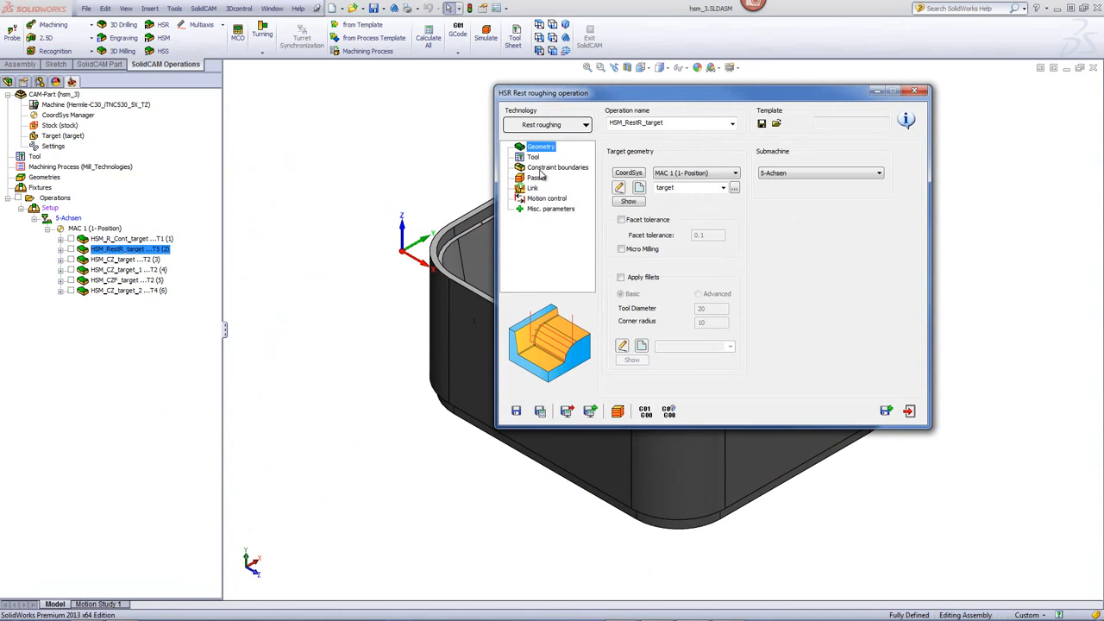
pyautogui.click(535, 157)
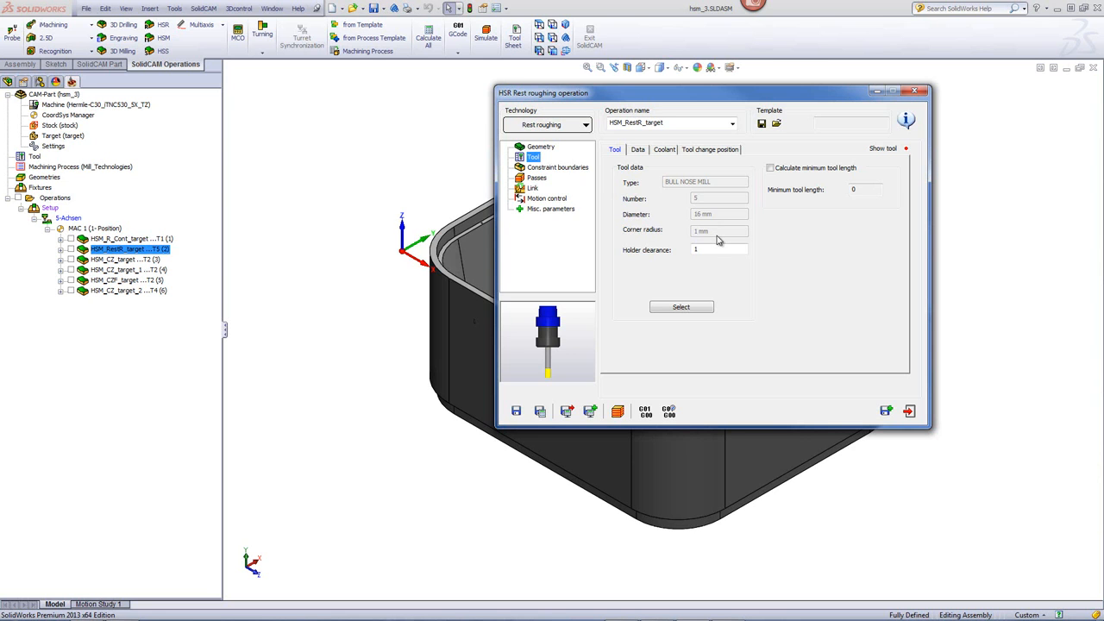
pyautogui.click(697, 310)
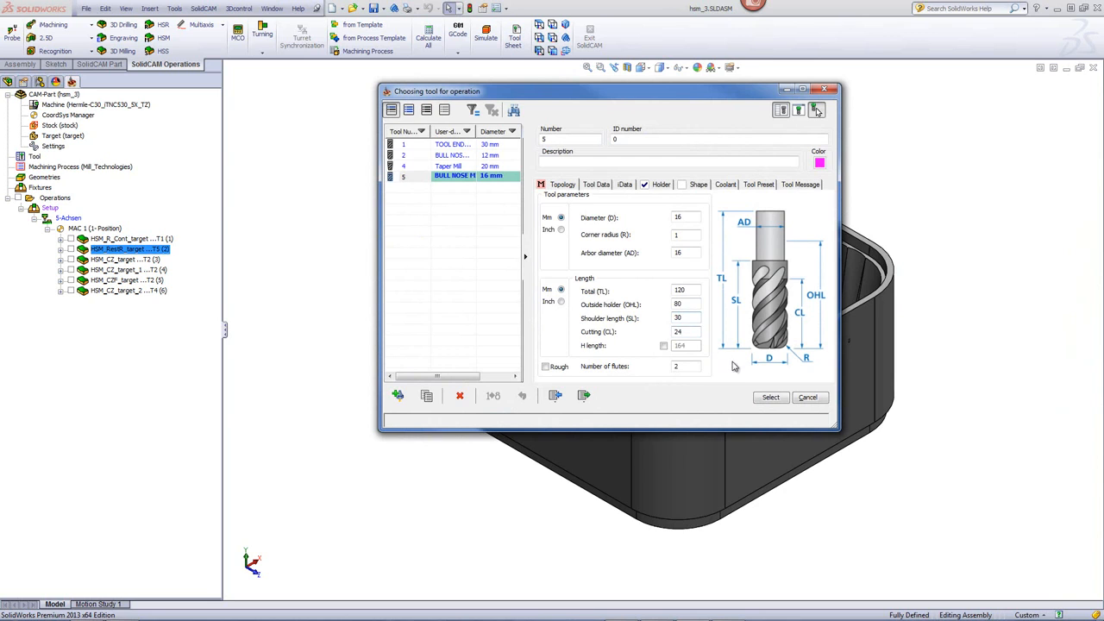
pyautogui.click(770, 398)
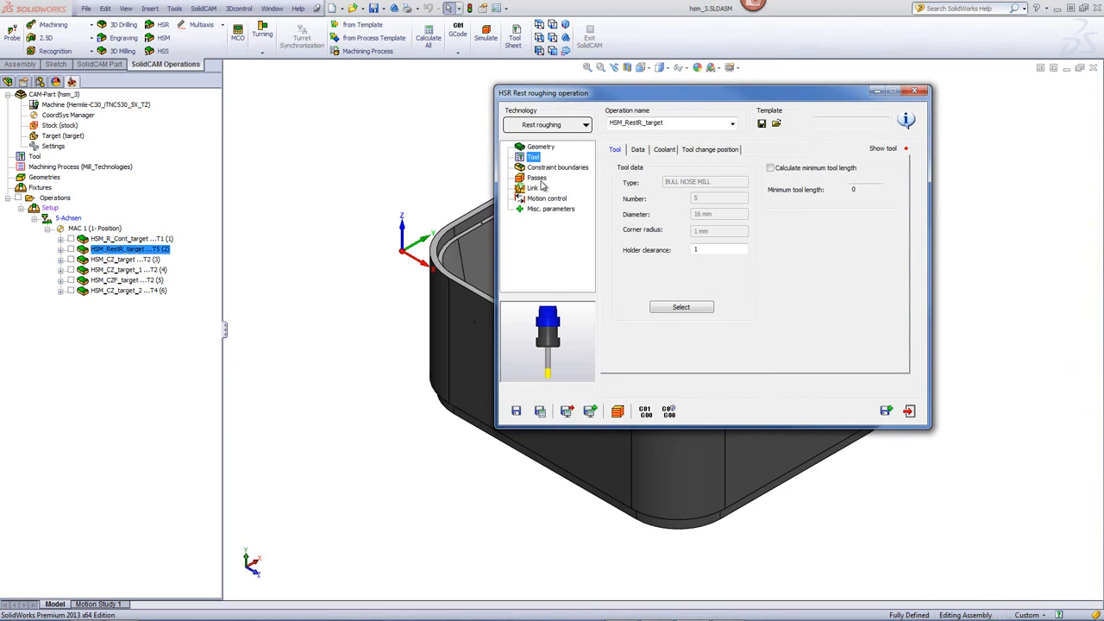
pyautogui.click(537, 178)
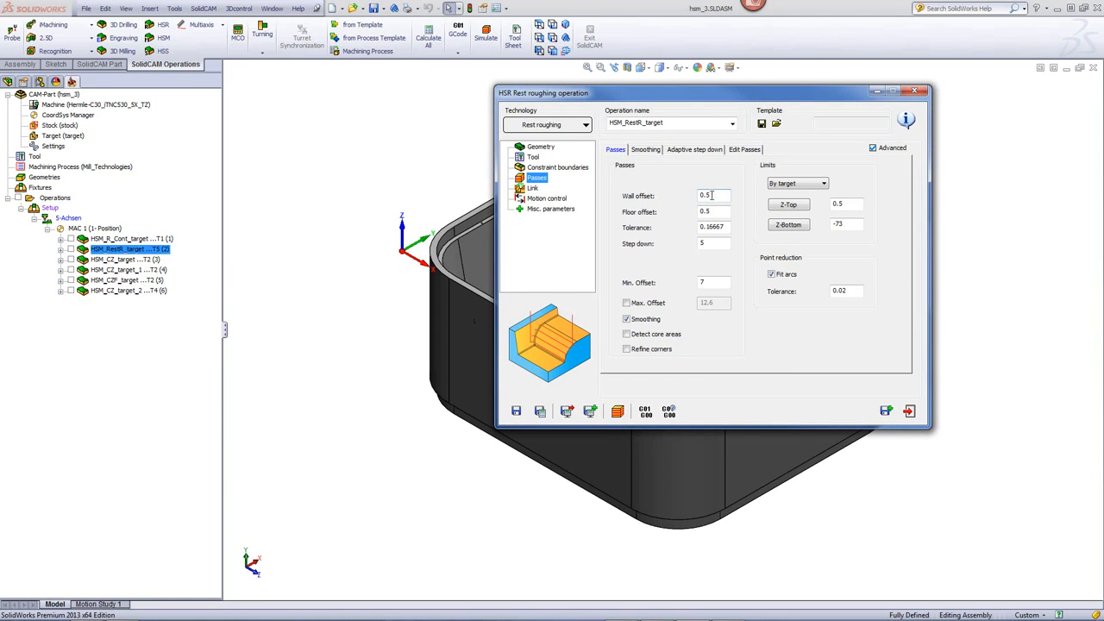
pyautogui.click(709, 246)
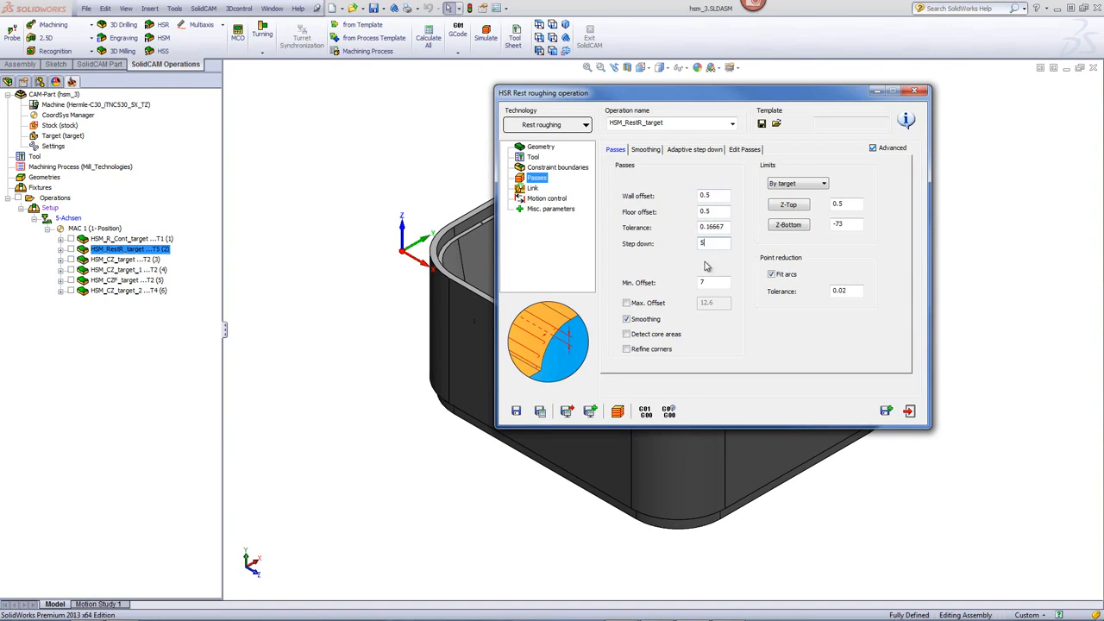
# Simulate the rest roughing operation in SolidVerify and inspect the machined pocket walls and floor.
pyautogui.click(617, 410)
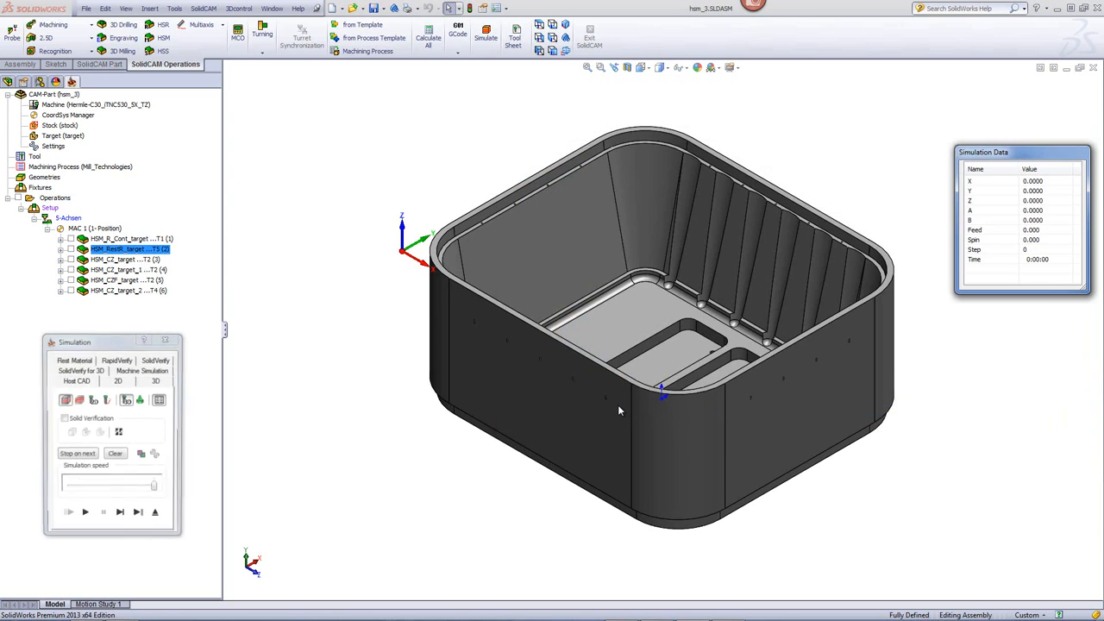
pyautogui.click(152, 362)
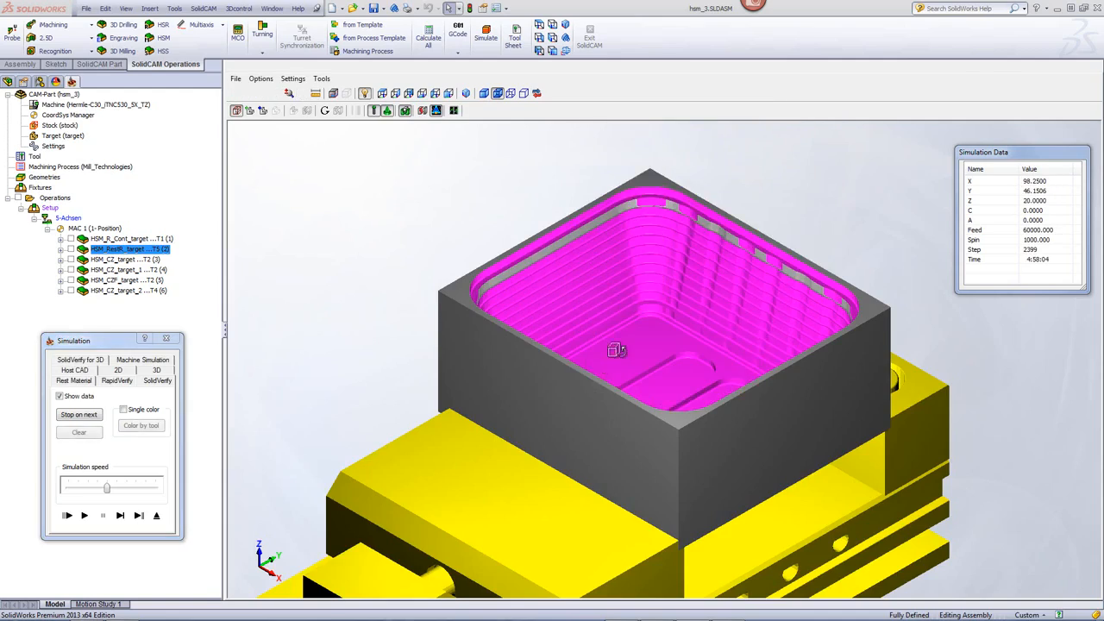
pyautogui.moveTo(615, 350)
pyautogui.mouseDown(button='middle')
pyautogui.moveTo(616, 367)
pyautogui.moveTo(629, 355)
pyautogui.mouseUp(button='middle')
pyautogui.scroll(-2, 666, 347)
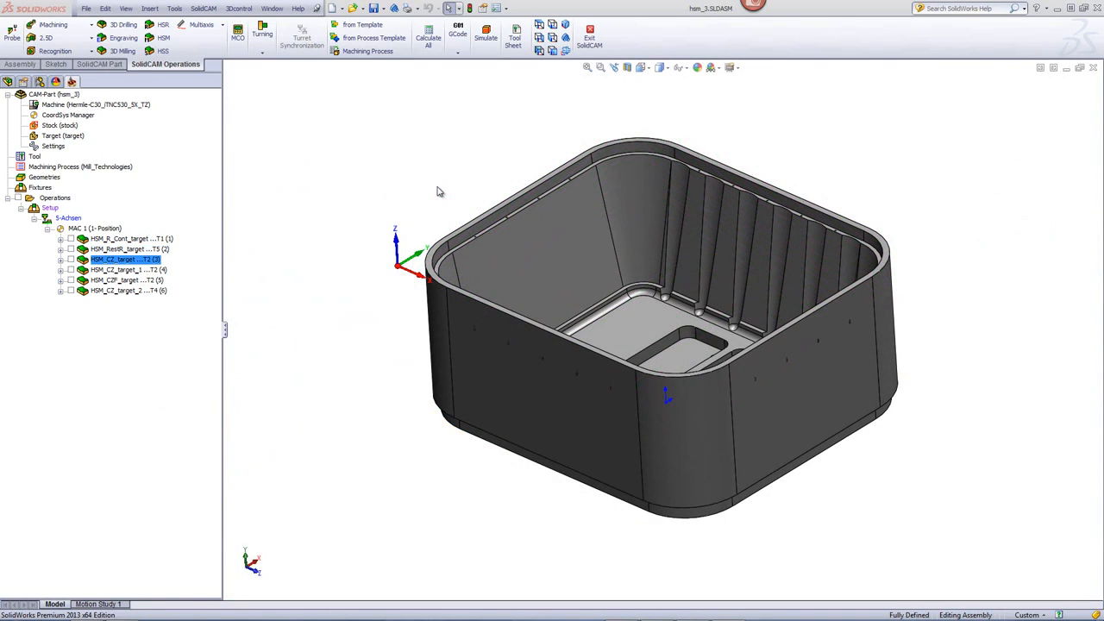
# Inspect the part's upper inner rim, and review the tool and pass settings of the Constant Z operation HSM_CZ_target.
pyautogui.moveTo(437, 191)
pyautogui.mouseDown(button='middle')
pyautogui.moveTo(454, 147)
pyautogui.moveTo(448, 183)
pyautogui.mouseUp(button='middle')
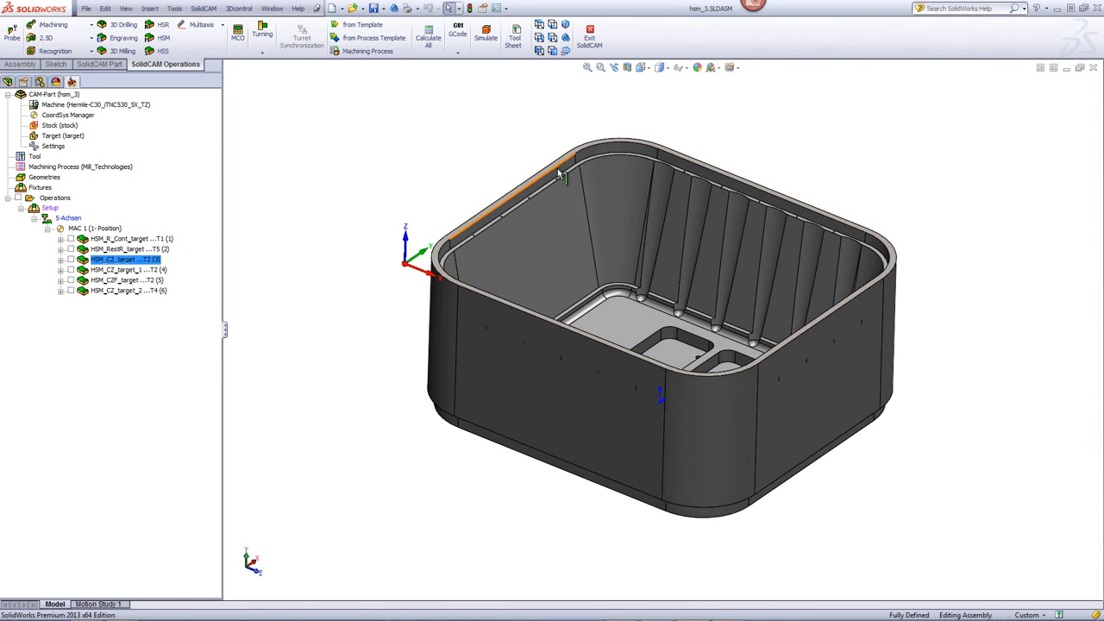
pyautogui.scroll(-2, 561, 170)
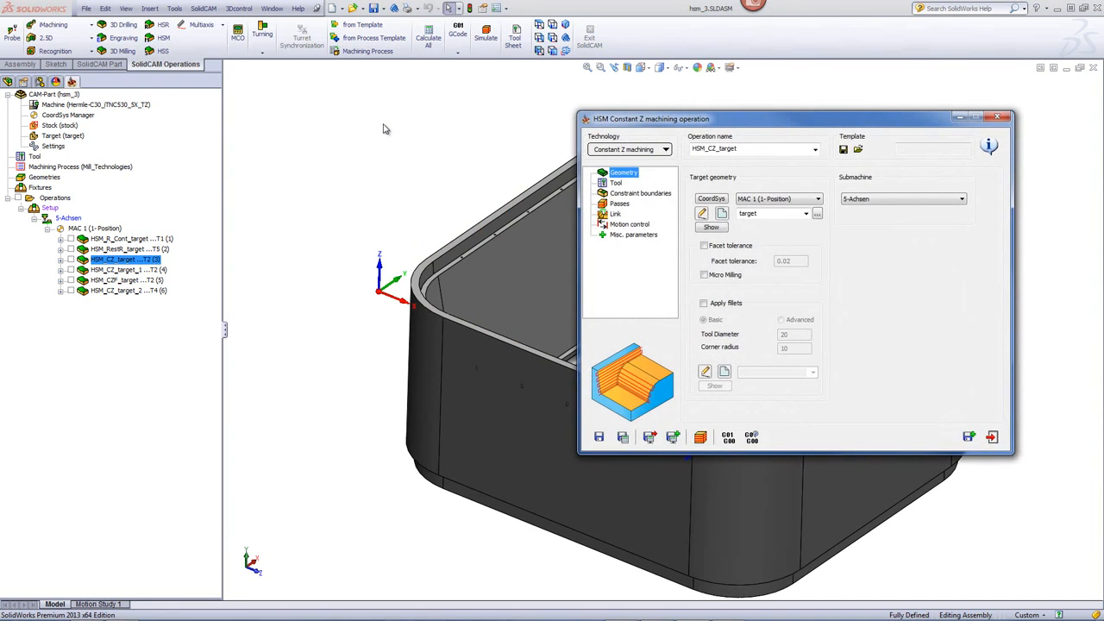
pyautogui.click(616, 184)
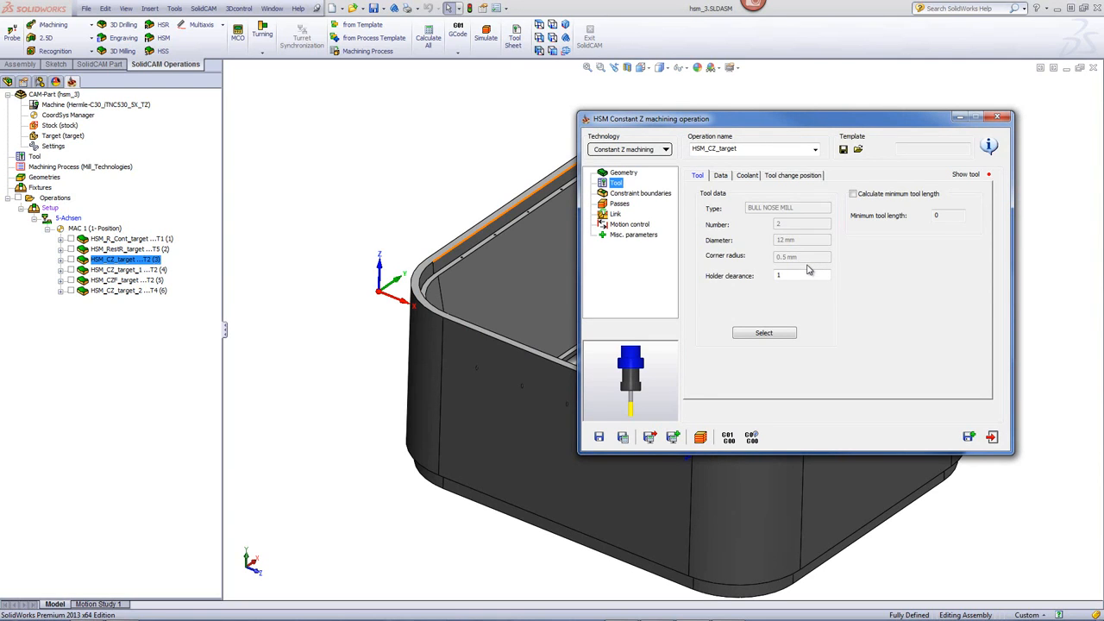
pyautogui.click(620, 203)
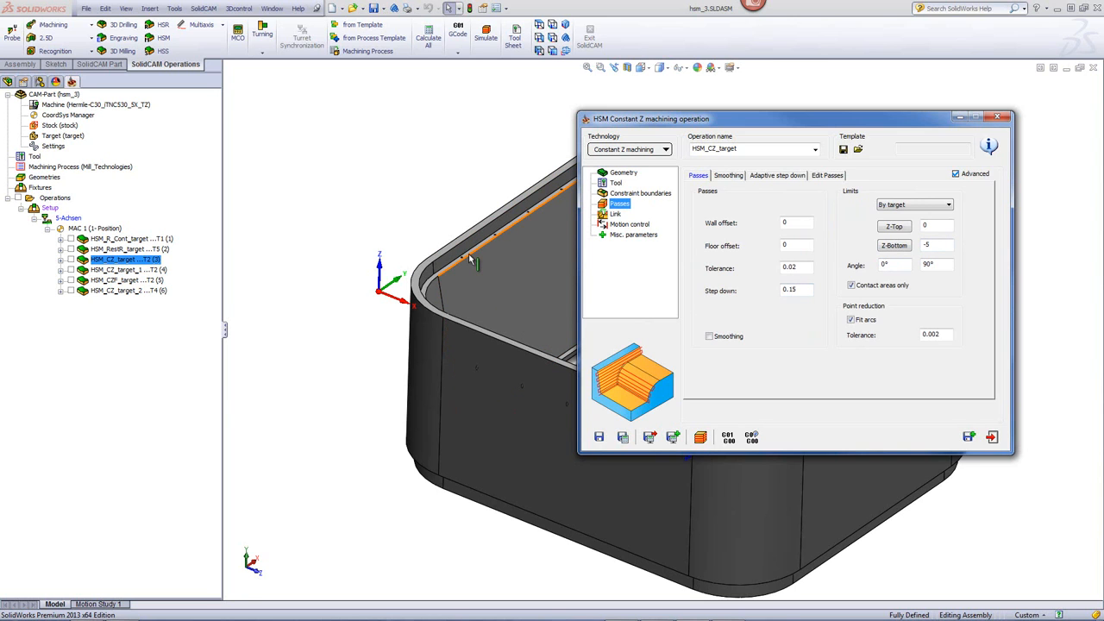
# Simulate the HSM_CZ_target toolpath on the model in Host CAD mode, inspect the rim passes and exit the simulation.
pyautogui.click(699, 438)
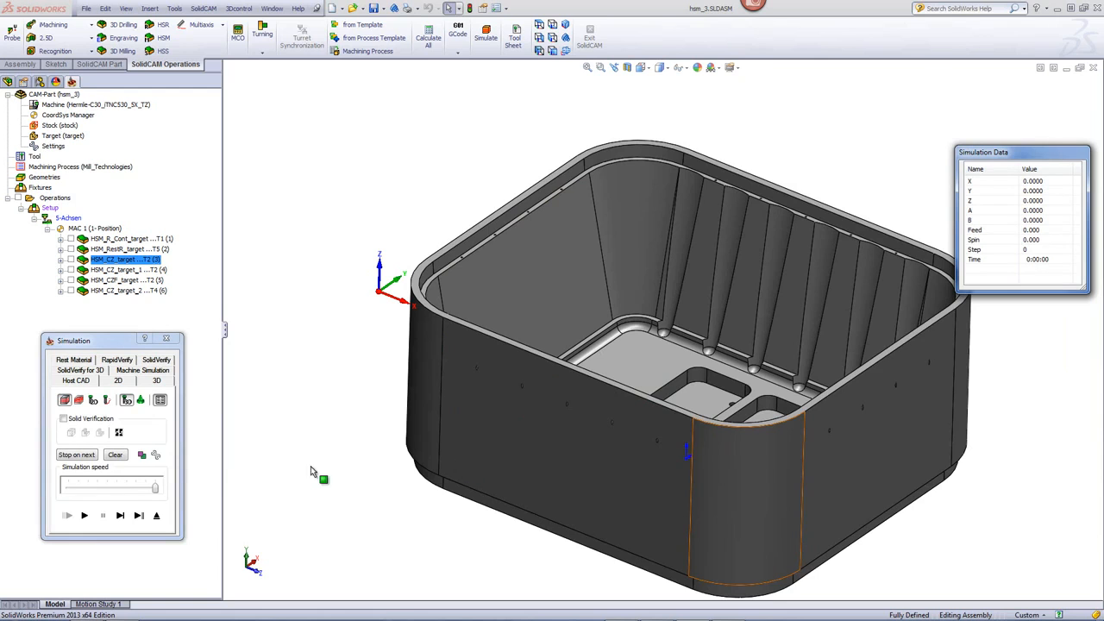
pyautogui.click(83, 515)
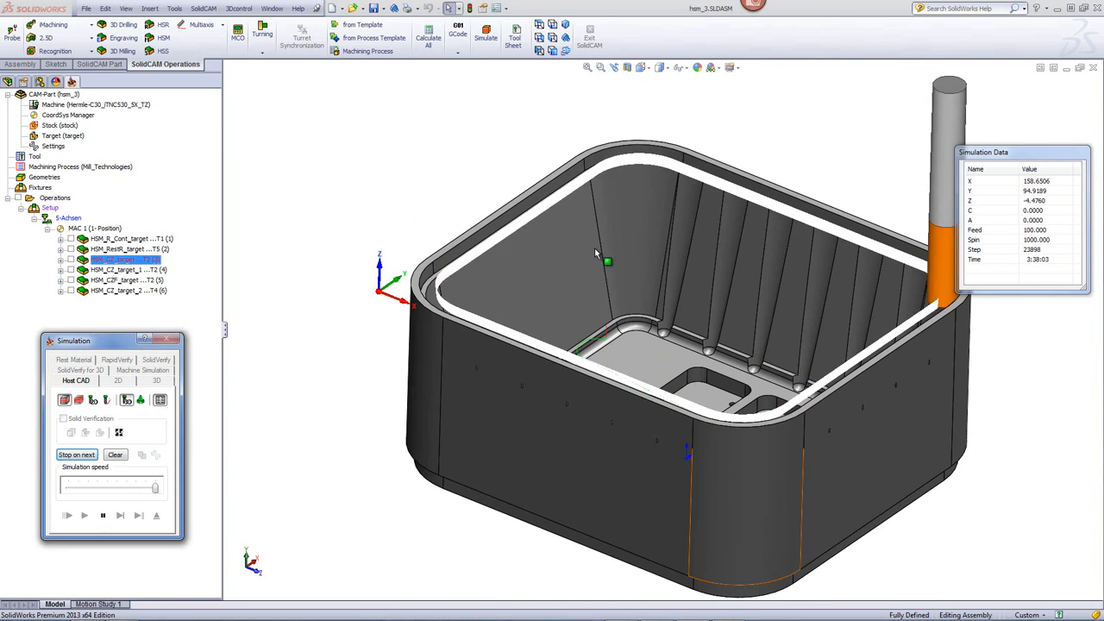
pyautogui.moveTo(594, 247); pyautogui.dragTo(581, 223, button='middle')
pyautogui.scroll(-2, 361, 249)
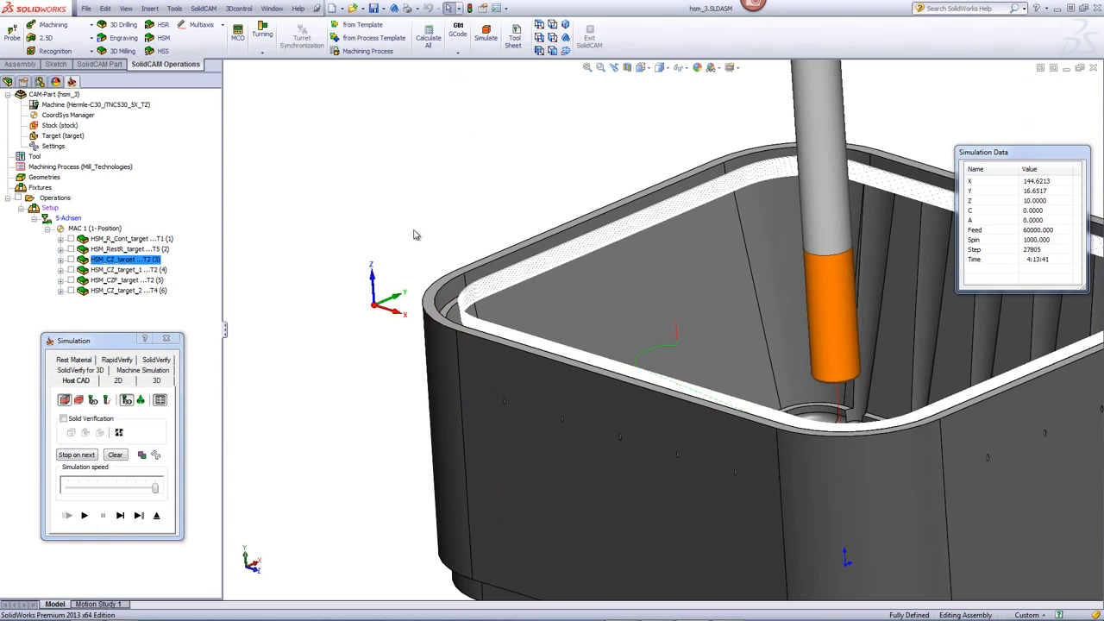
pyautogui.click(156, 515)
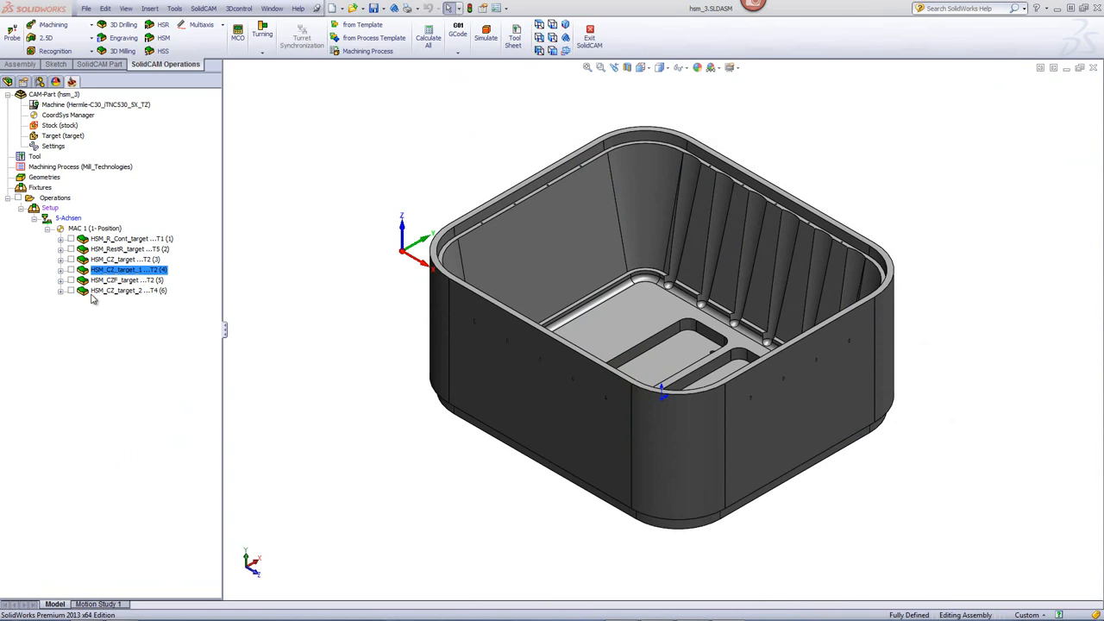
# Review the tool, Z limits and step down of the Constant Z operation HSM_CZ_target_1, and inspect the box floor and pocket floor it covers.
pyautogui.doubleClick(104, 270)
pyautogui.click(617, 183)
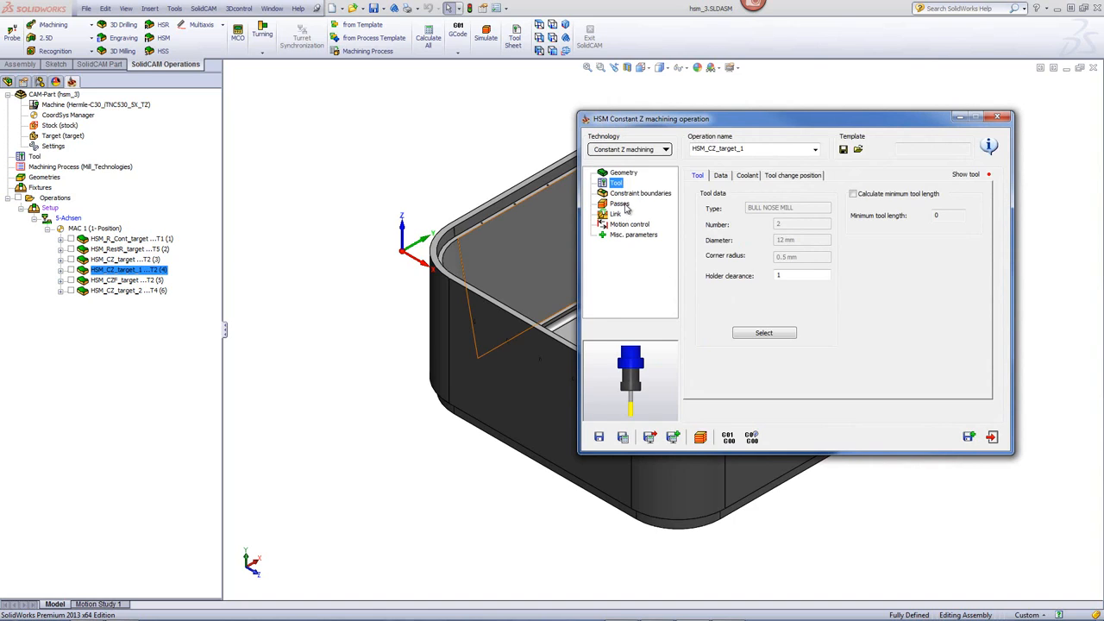
pyautogui.click(620, 205)
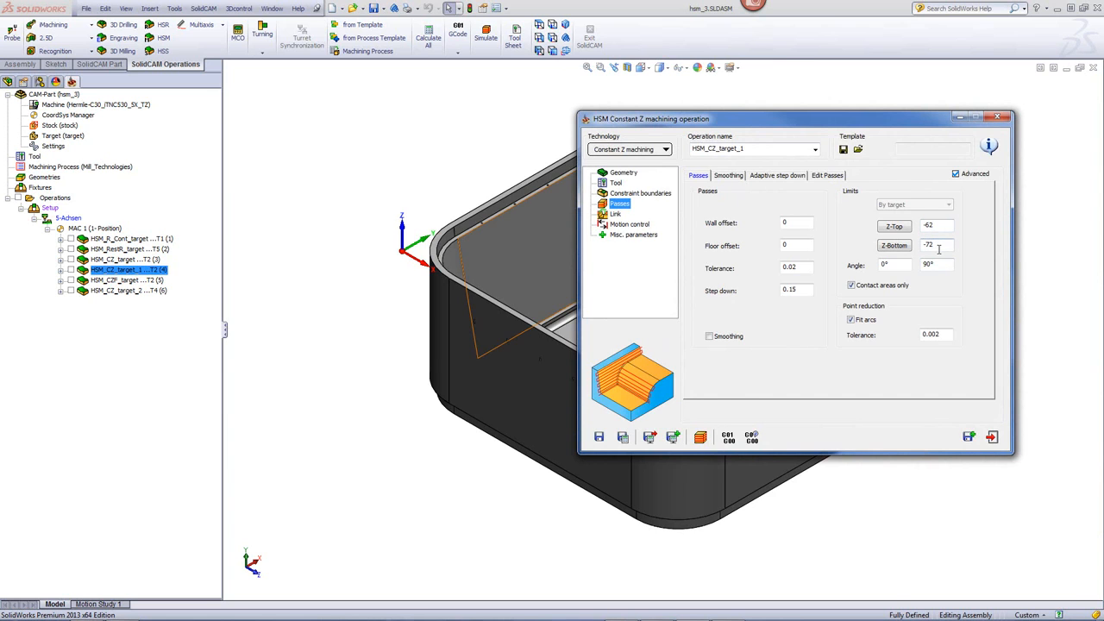
pyautogui.doubleClick(828, 118)
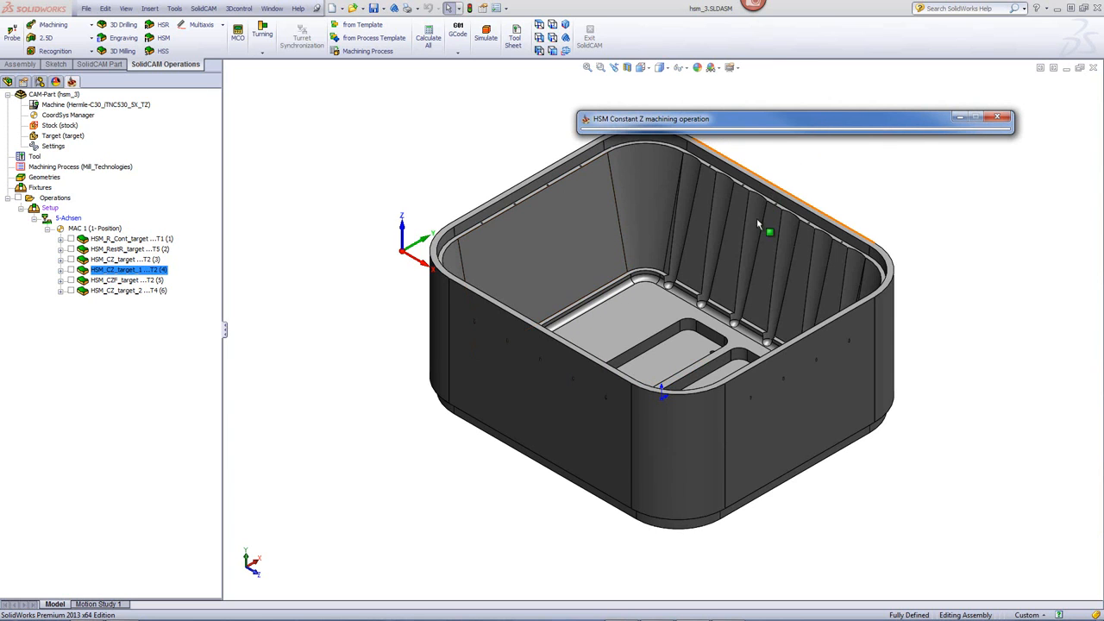
pyautogui.click(641, 324)
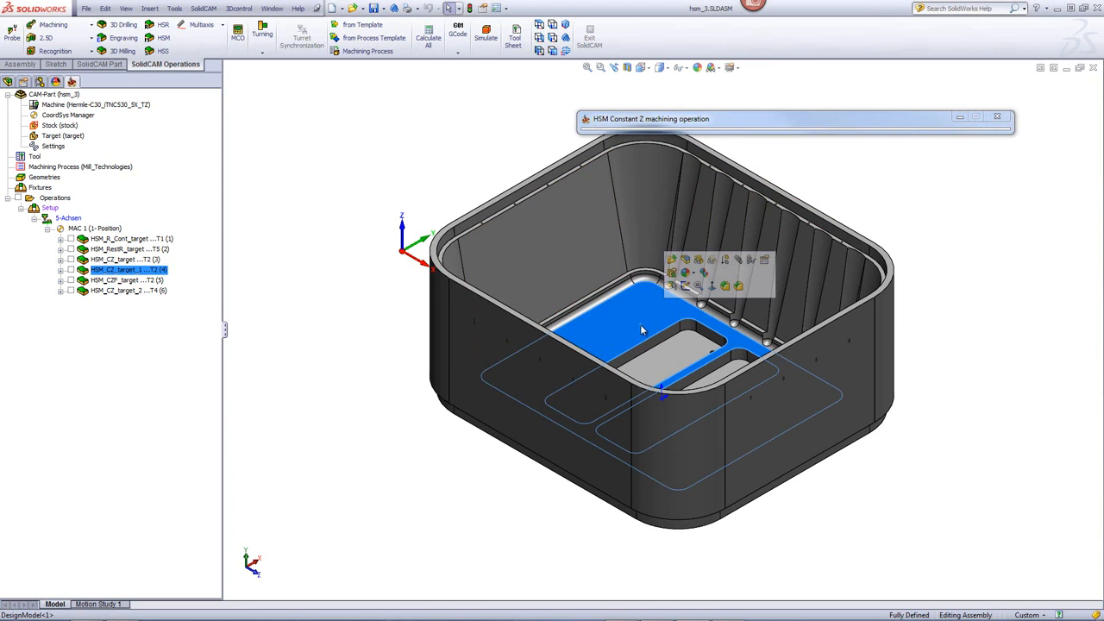
pyautogui.click(666, 362)
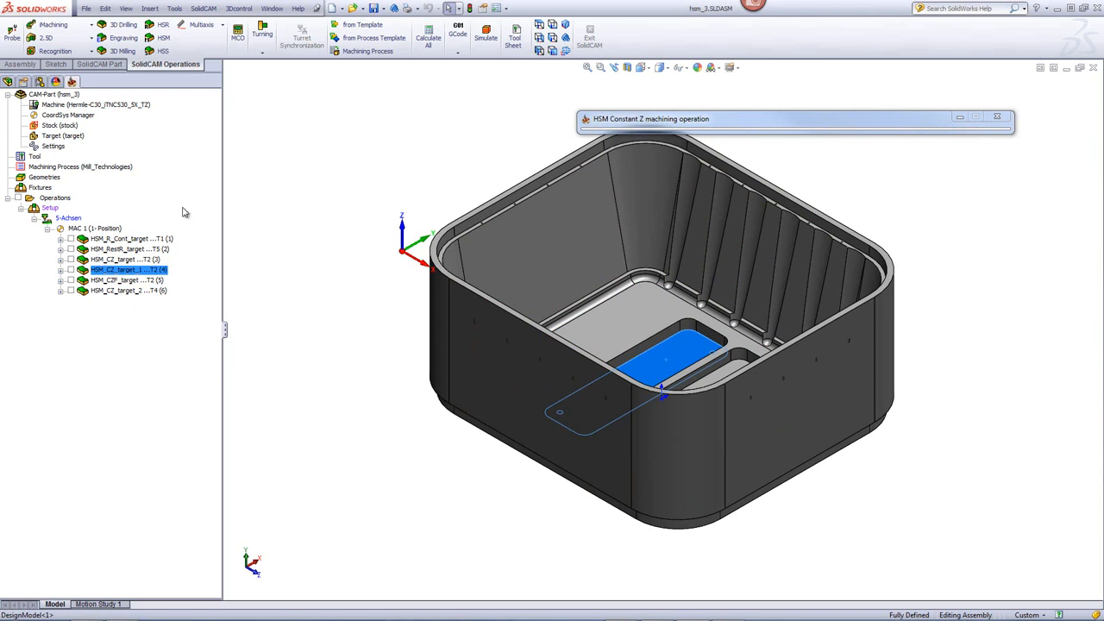
pyautogui.doubleClick(928, 126)
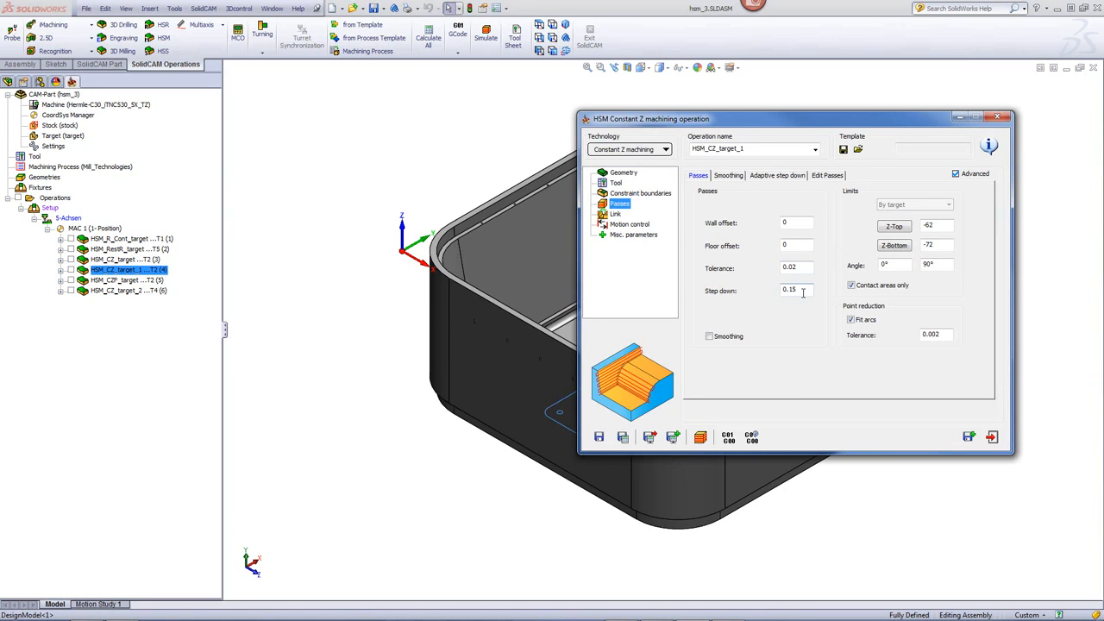
# Simulate the HSM_CZ_target_1 toolpath on the model in Host CAD mode and inspect the passes around the floor pockets.
pyautogui.click(700, 438)
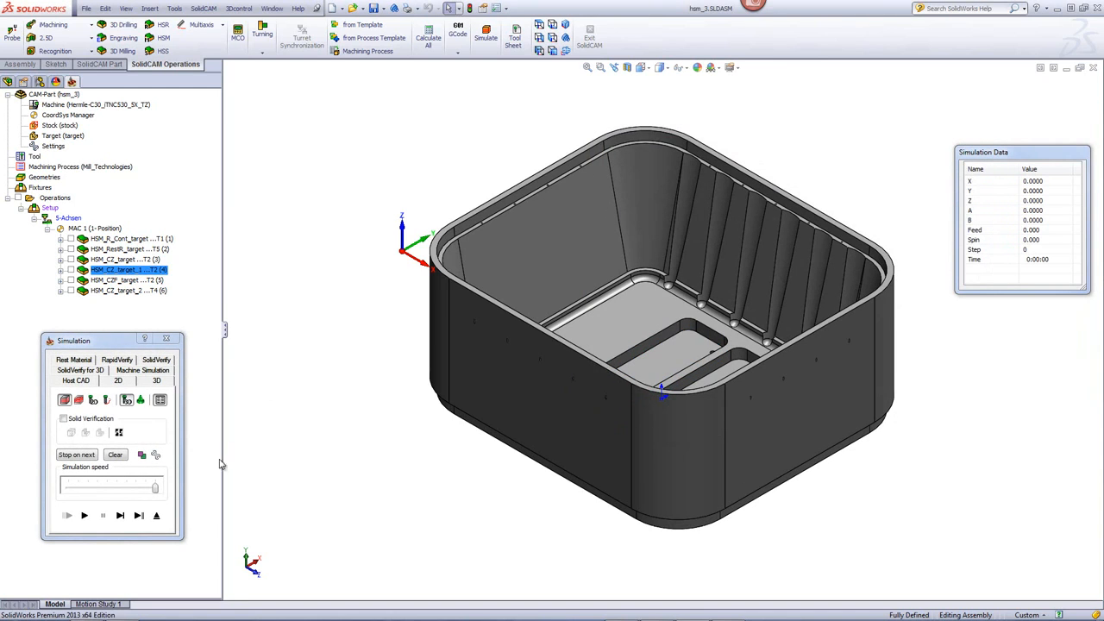
pyautogui.click(84, 515)
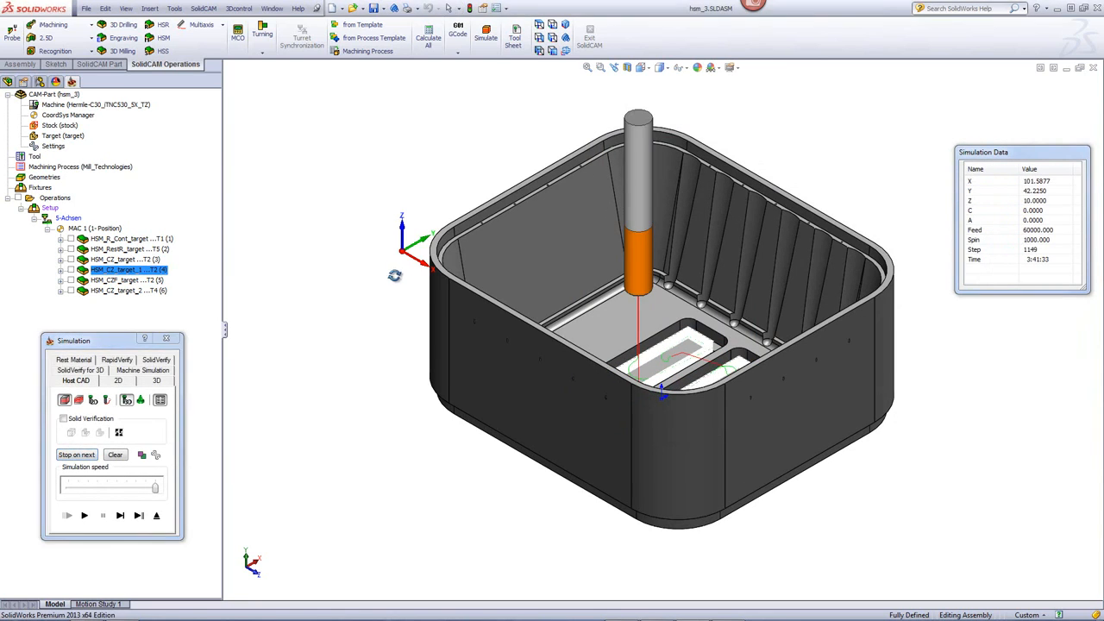
pyautogui.moveTo(389, 321); pyautogui.dragTo(384, 269, button='middle')
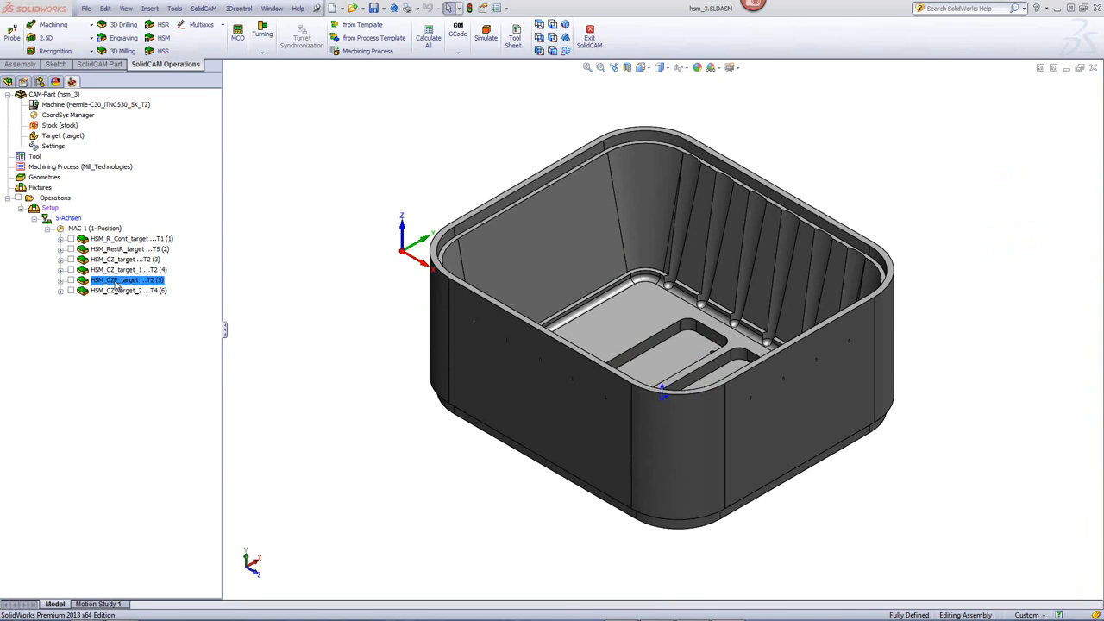
# Review the tool and pass settings of the Horizontal machining operation HSM_CZF_target, and inspect the flat floor faces it covers.
pyautogui.doubleClick(114, 281)
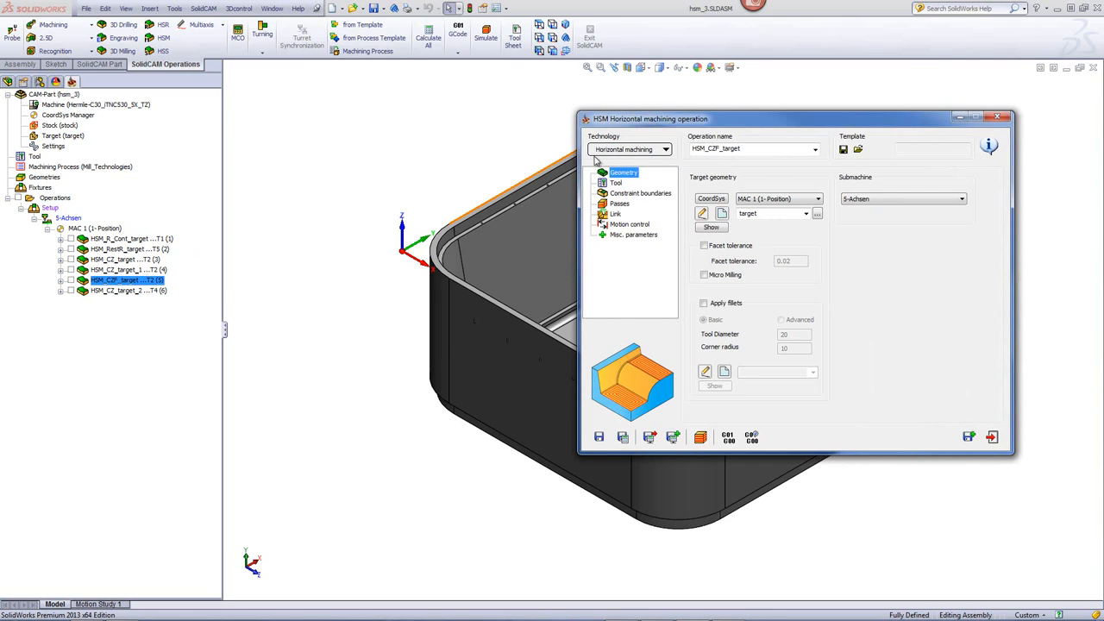
pyautogui.click(615, 184)
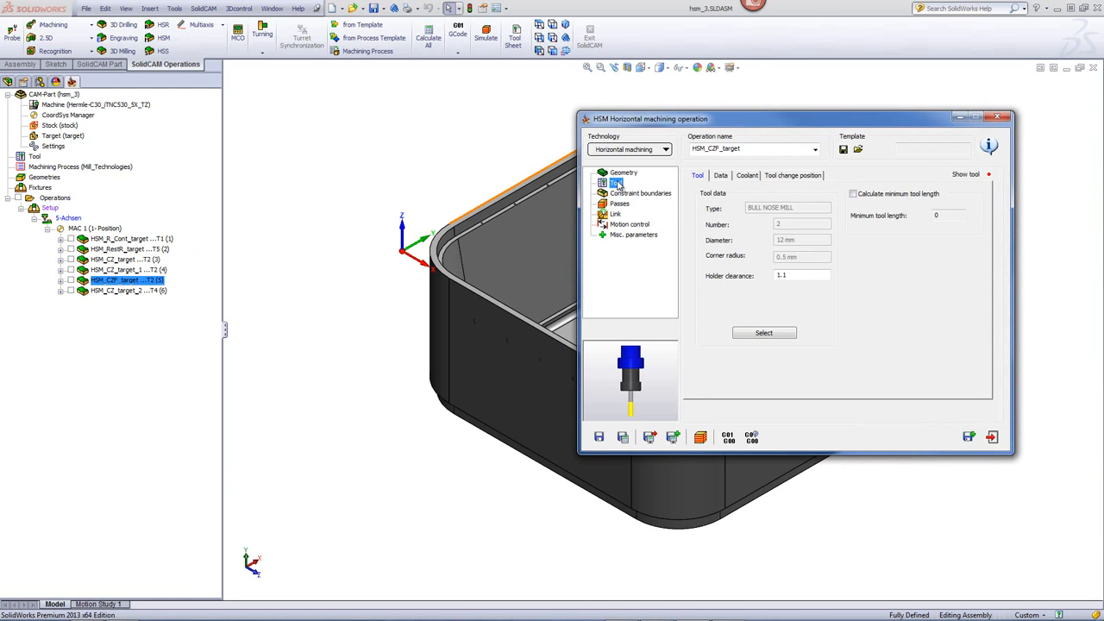
pyautogui.click(620, 204)
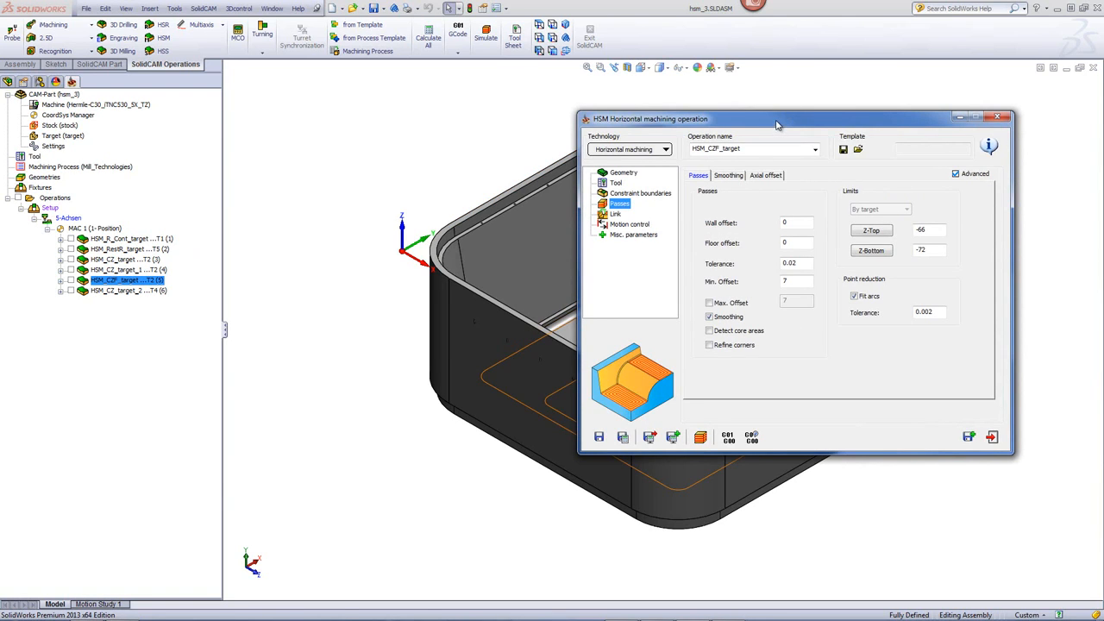
pyautogui.doubleClick(776, 126)
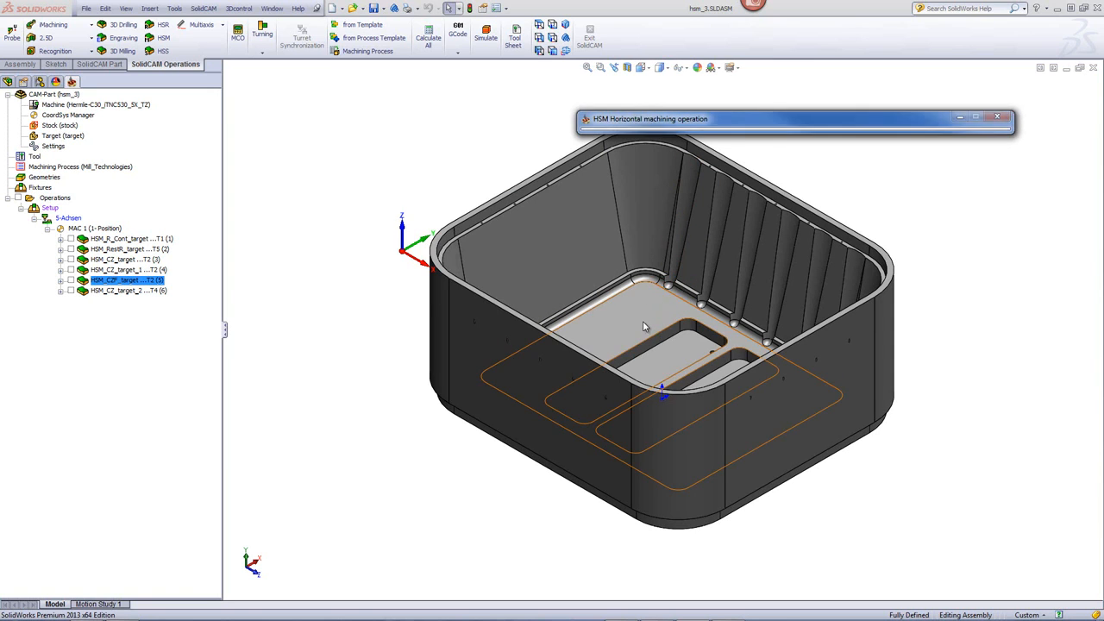
pyautogui.click(644, 326)
pyautogui.click(665, 355)
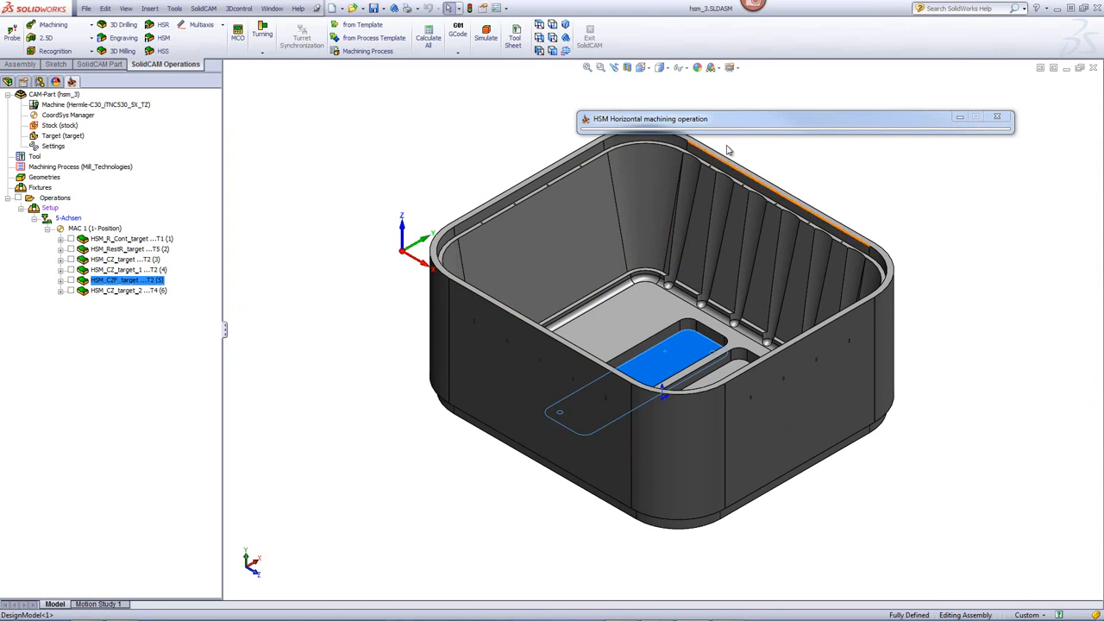
pyautogui.click(763, 124)
pyautogui.doubleClick(764, 124)
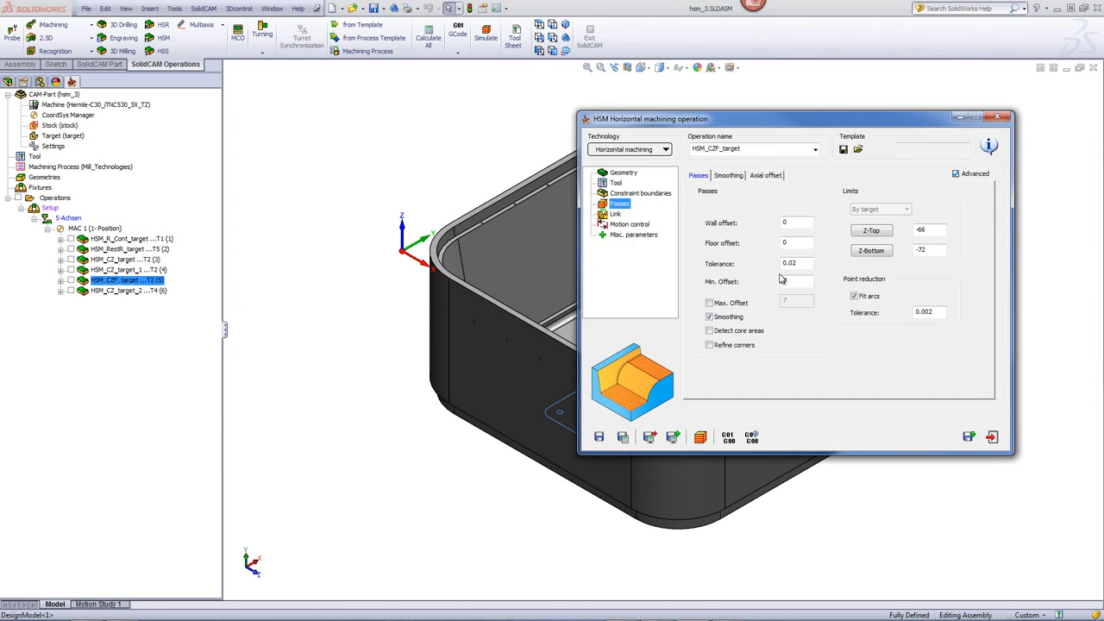
# Simulate the HSM_CZF_target toolpath in Host CAD mode, inspect the passes on the box and pocket floors, and exit the simulation.
pyautogui.click(706, 438)
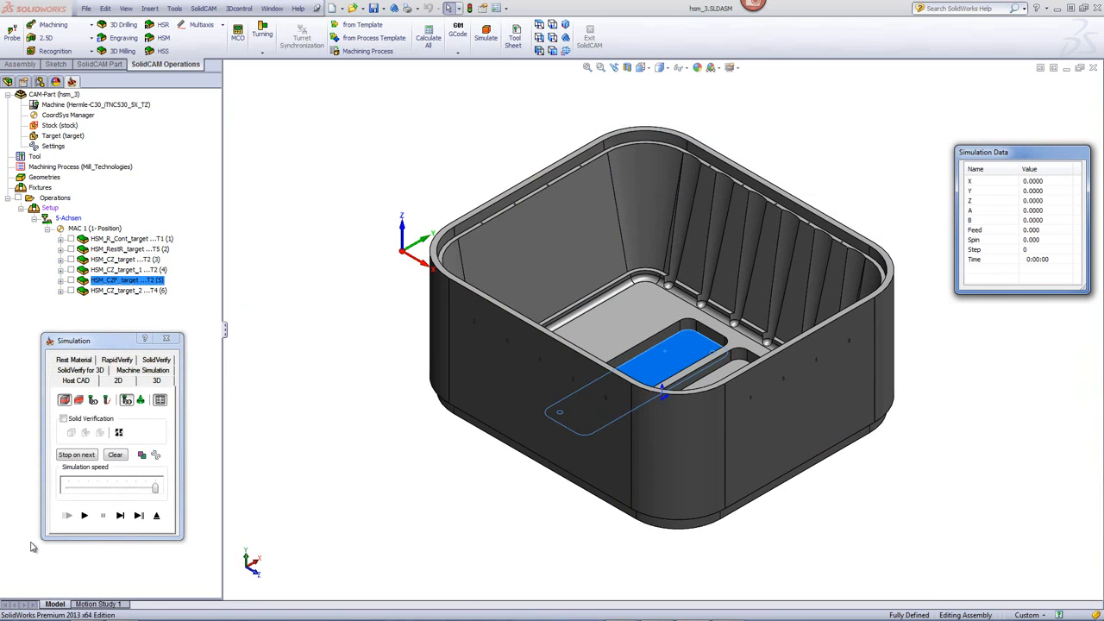
pyautogui.click(83, 515)
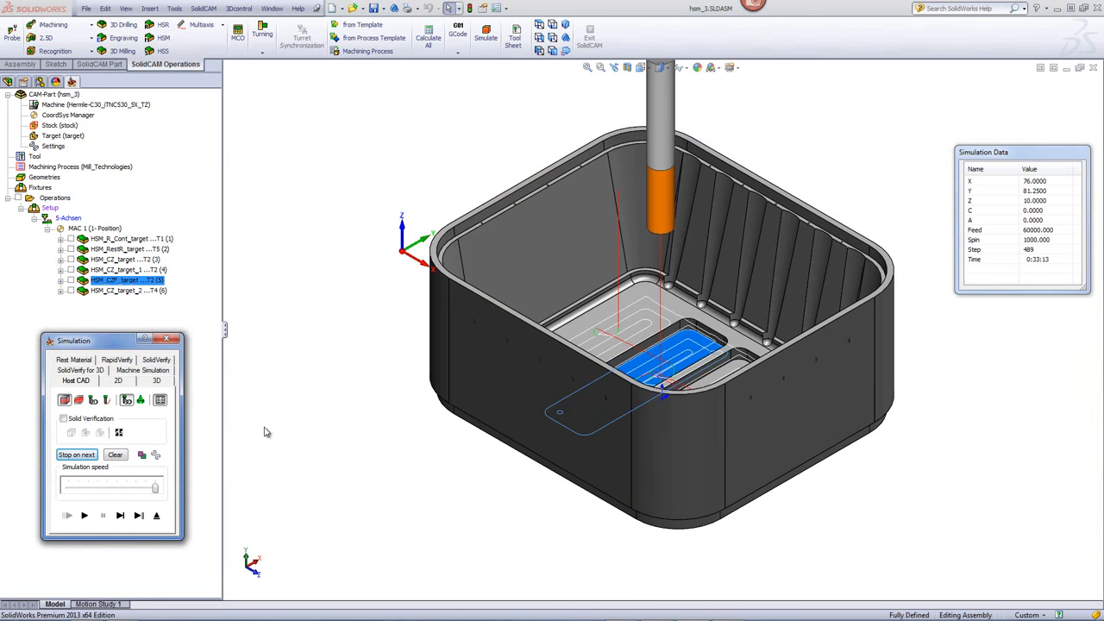
pyautogui.moveTo(290, 312); pyautogui.dragTo(337, 329, button='middle')
pyautogui.scroll(-3, 621, 330)
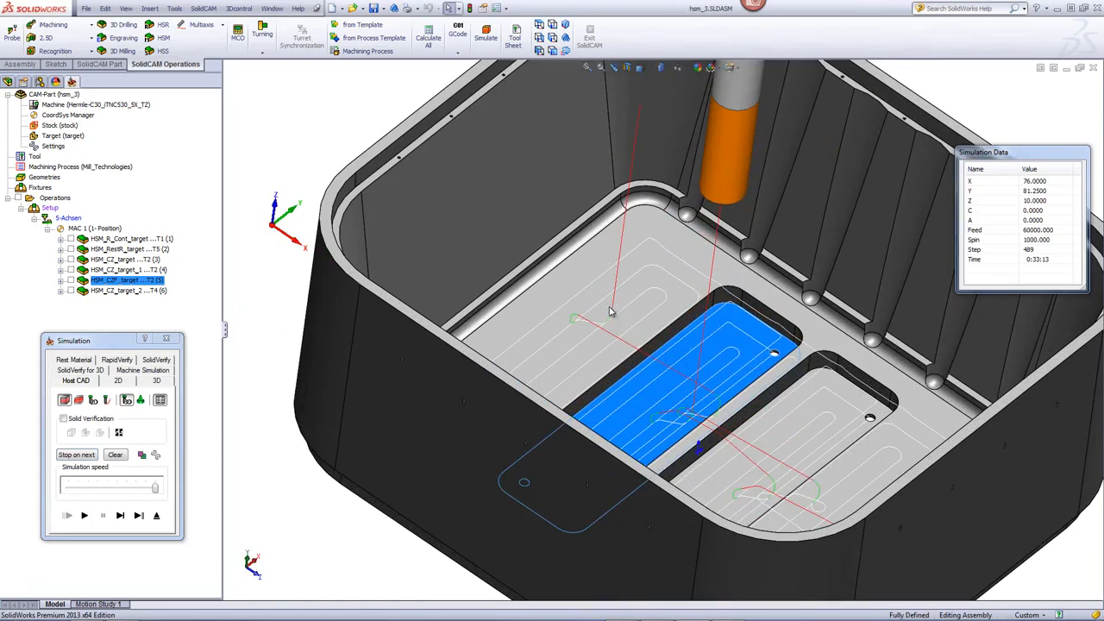
pyautogui.scroll(-4, 660, 353)
pyautogui.scroll(5, 687, 372)
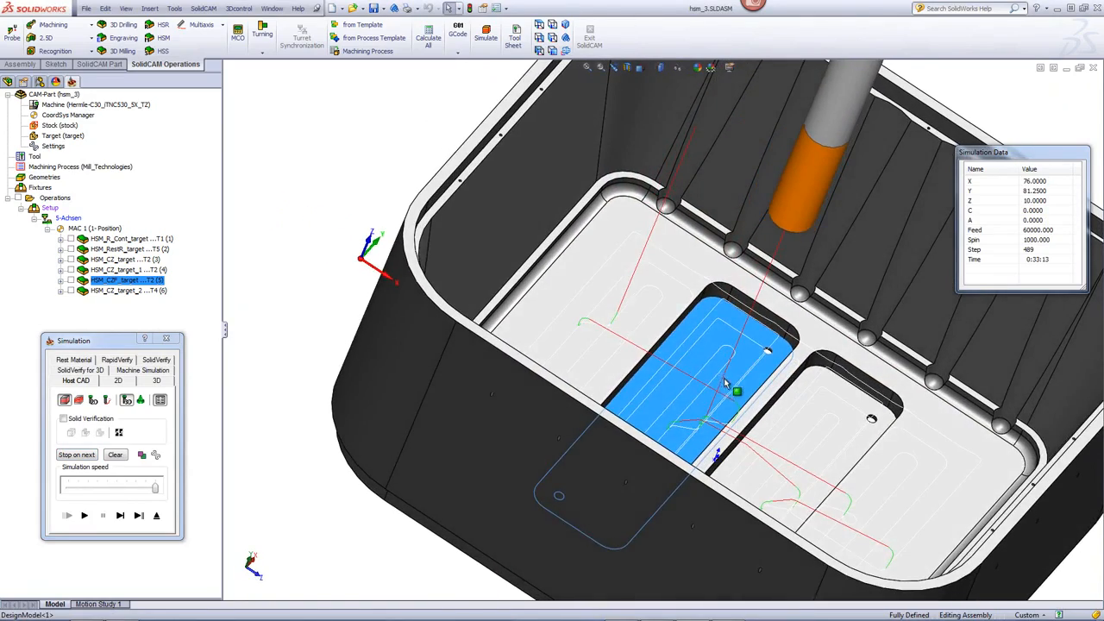
pyautogui.moveTo(687, 373); pyautogui.dragTo(664, 321, button='middle')
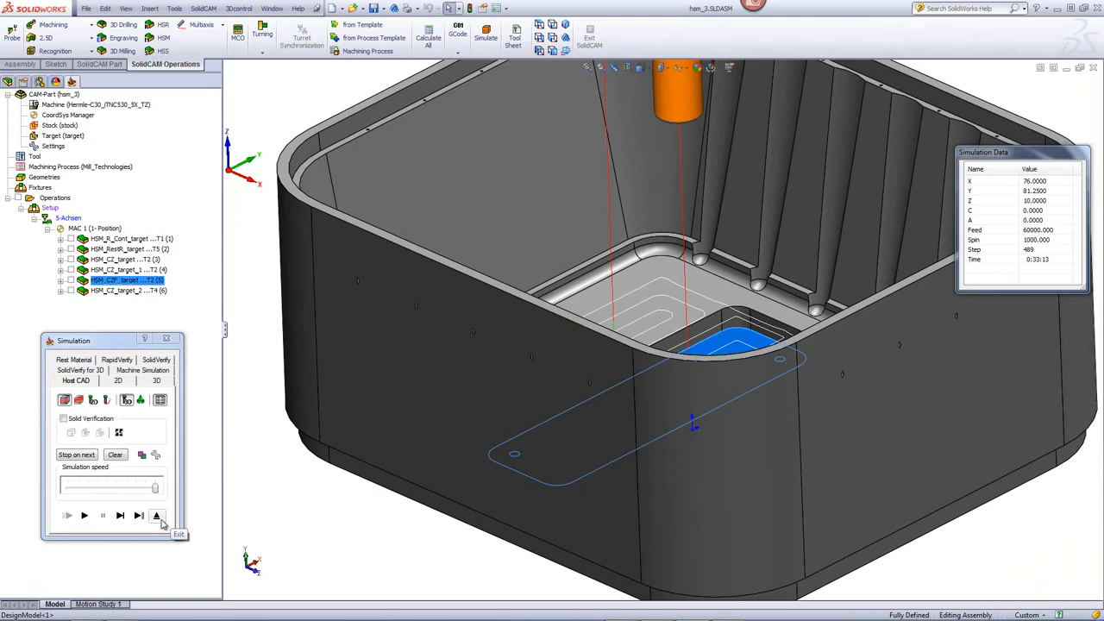
pyautogui.click(157, 516)
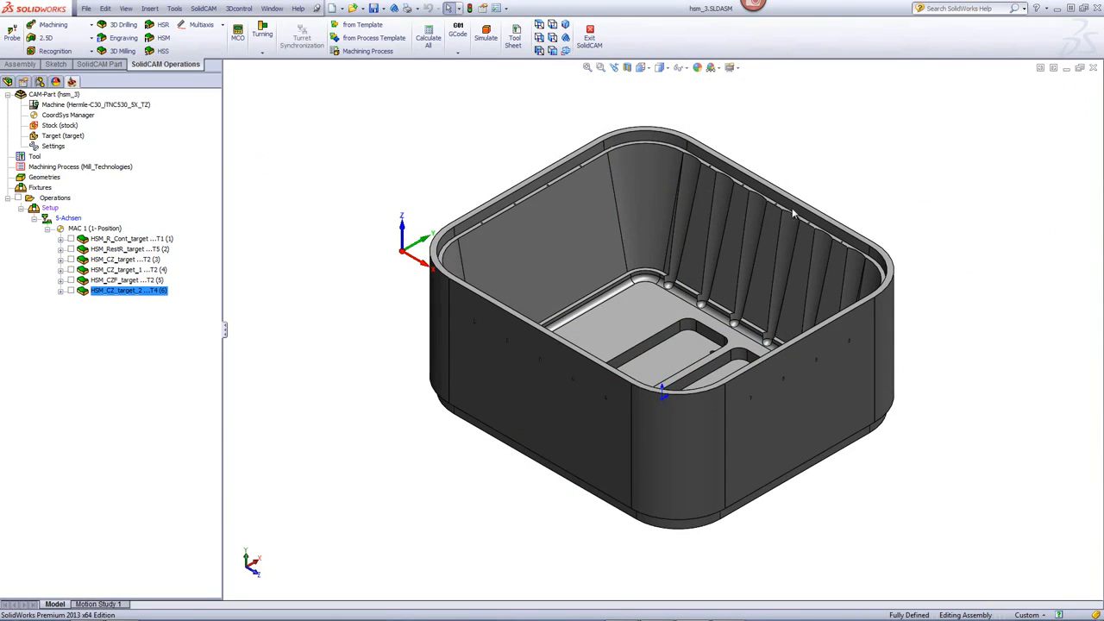
# Inspect the part's inner side walls, and review the taper mill's parameters and the pass settings of the Constant Z operation HSM_CZ_target_2.
pyautogui.click(638, 201)
pyautogui.click(606, 221)
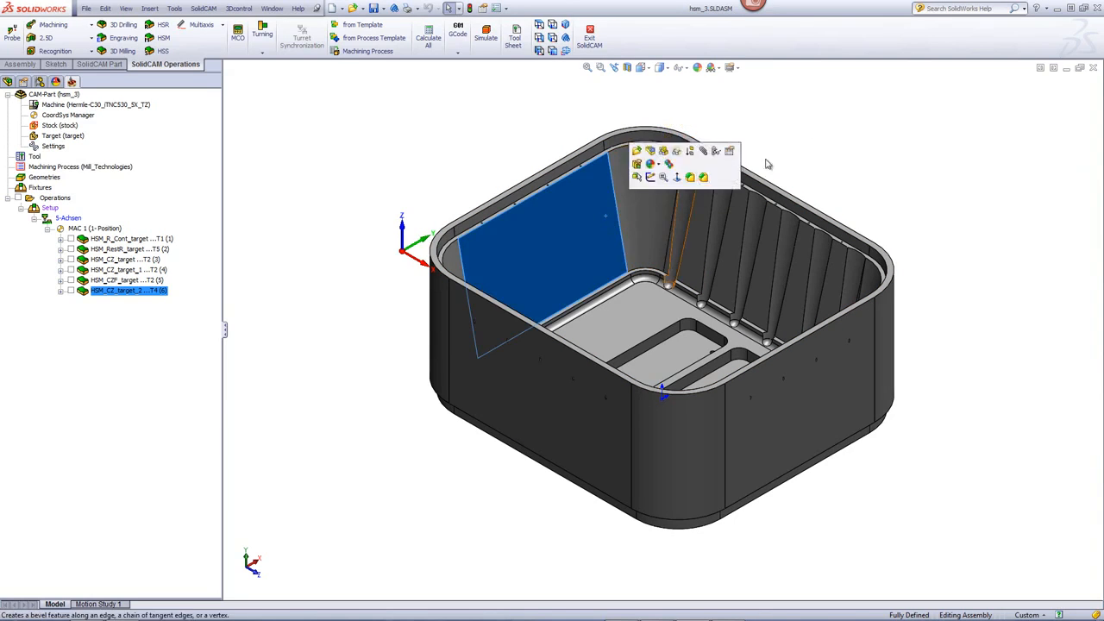
pyautogui.click(820, 141)
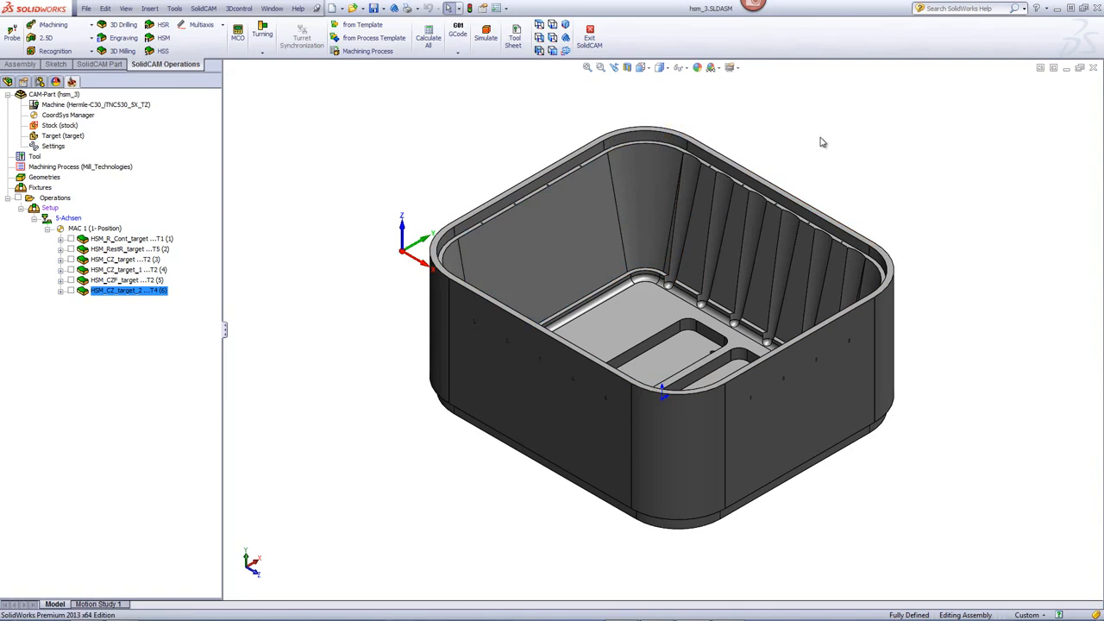
pyautogui.doubleClick(127, 291)
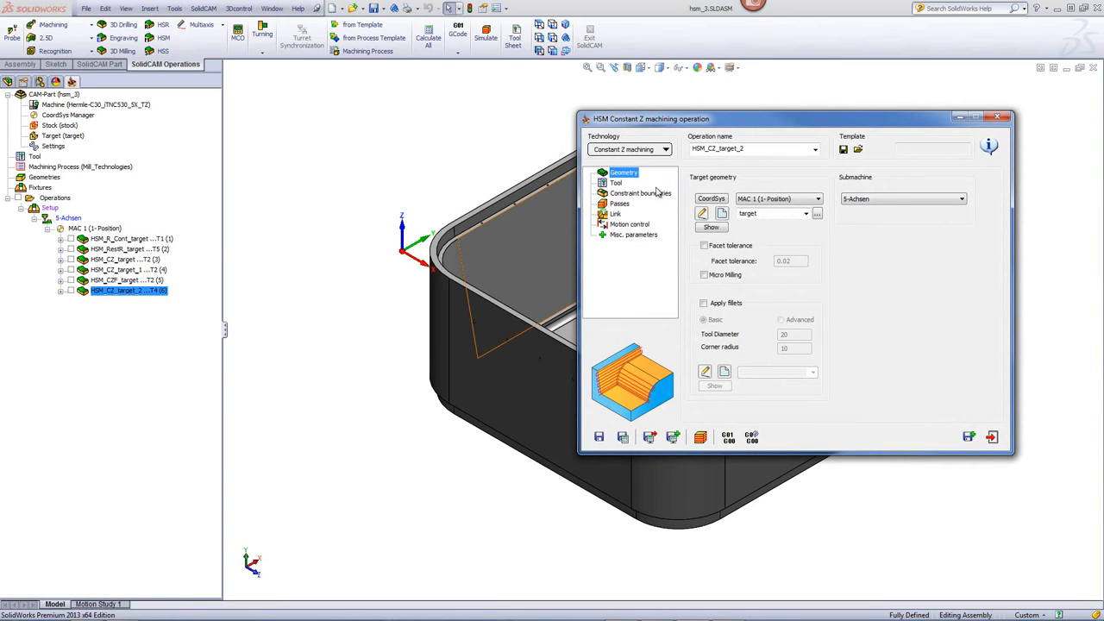
pyautogui.click(616, 184)
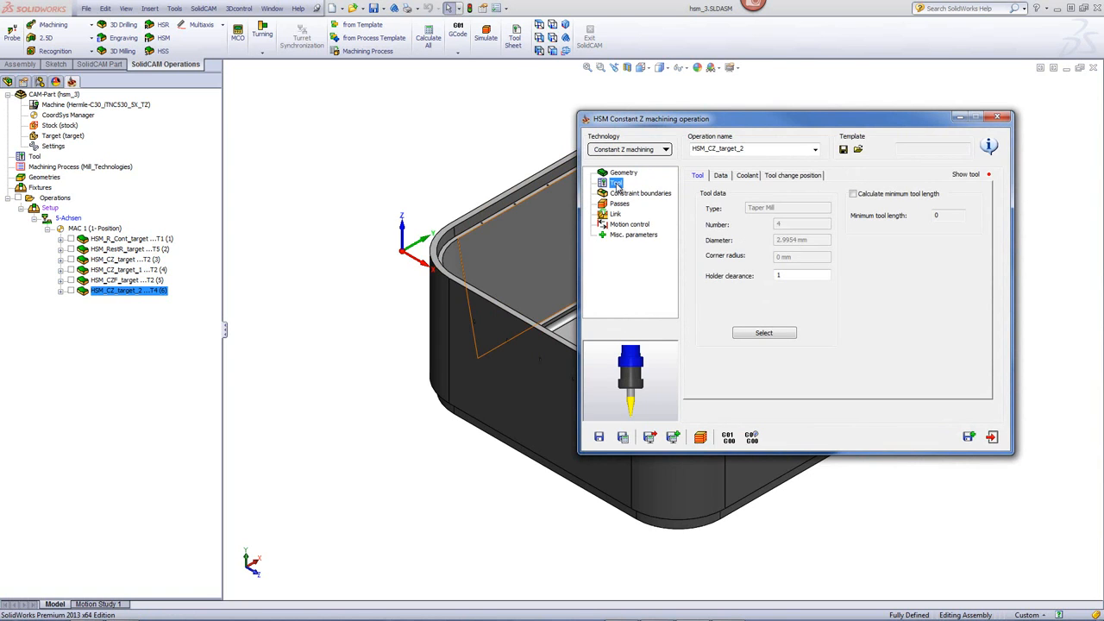
pyautogui.click(759, 333)
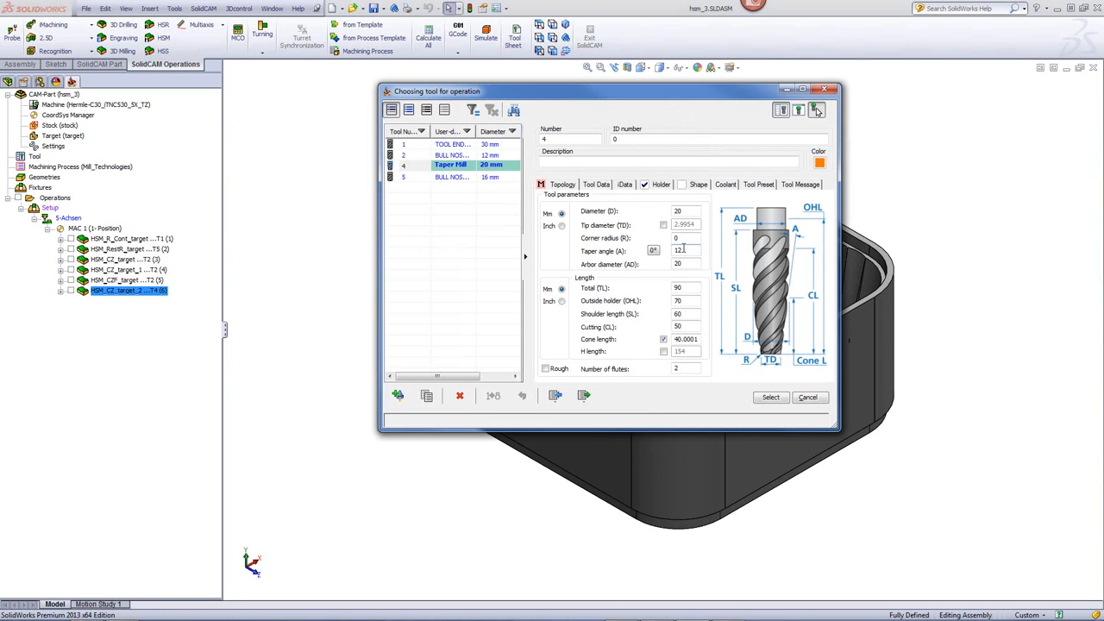
pyautogui.click(768, 398)
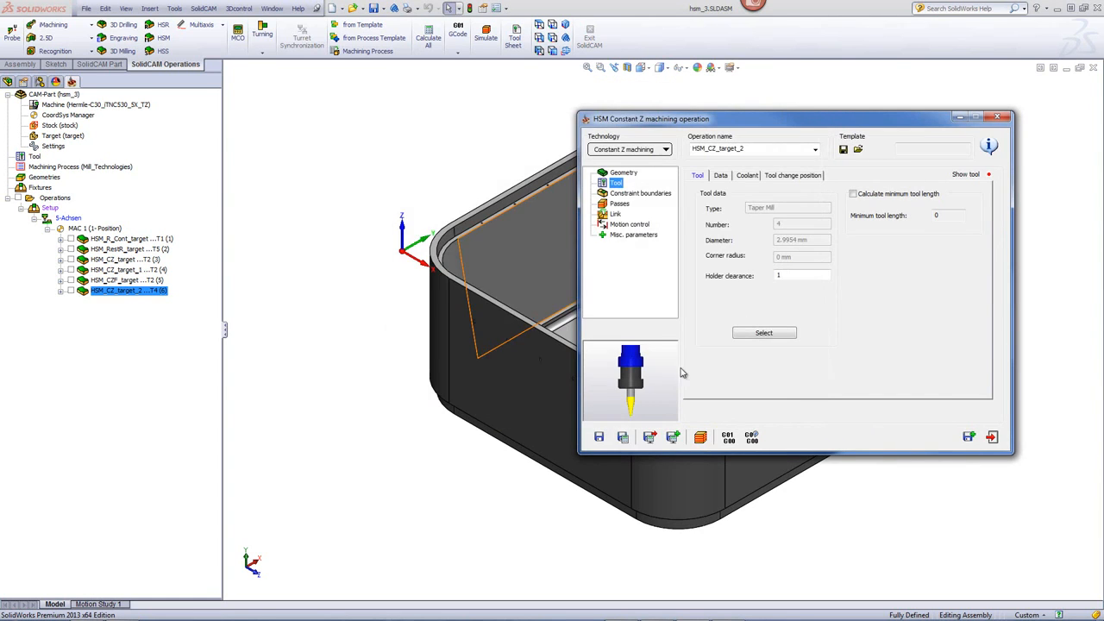
pyautogui.click(623, 205)
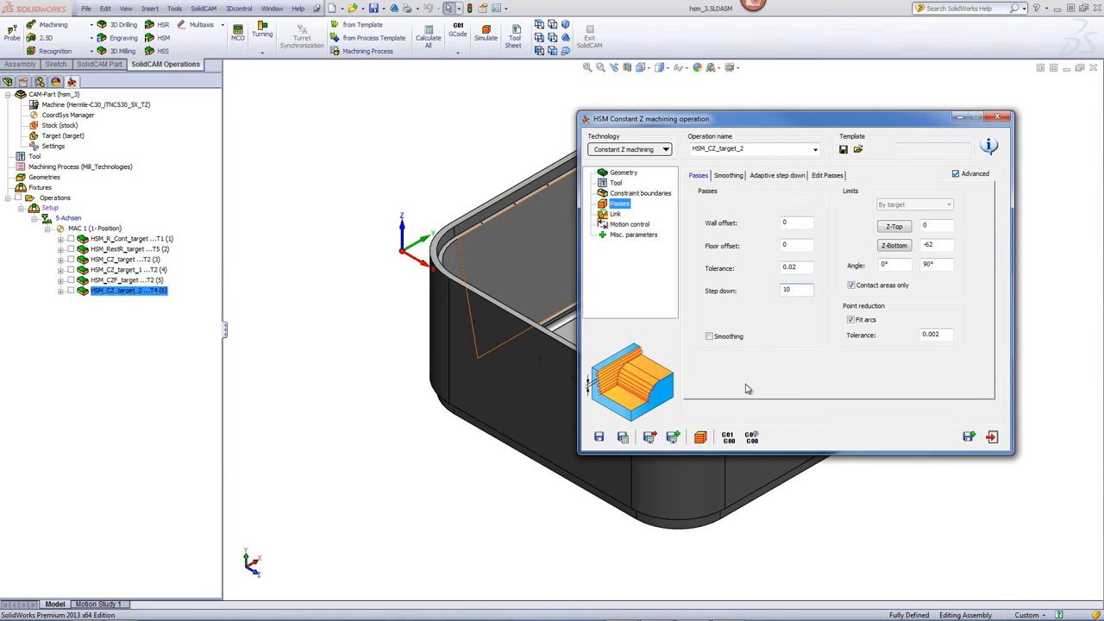
# Simulate the HSM_CZ_target_2 operation in SolidVerify to examine how the taper mill finishes the inner walls.
pyautogui.click(700, 437)
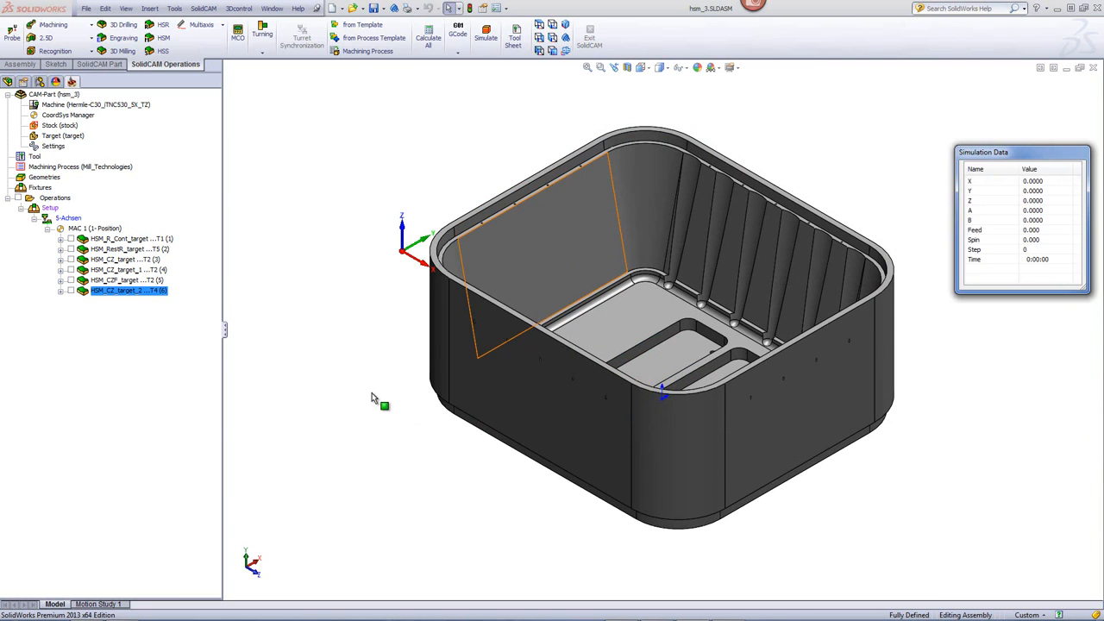
pyautogui.click(160, 369)
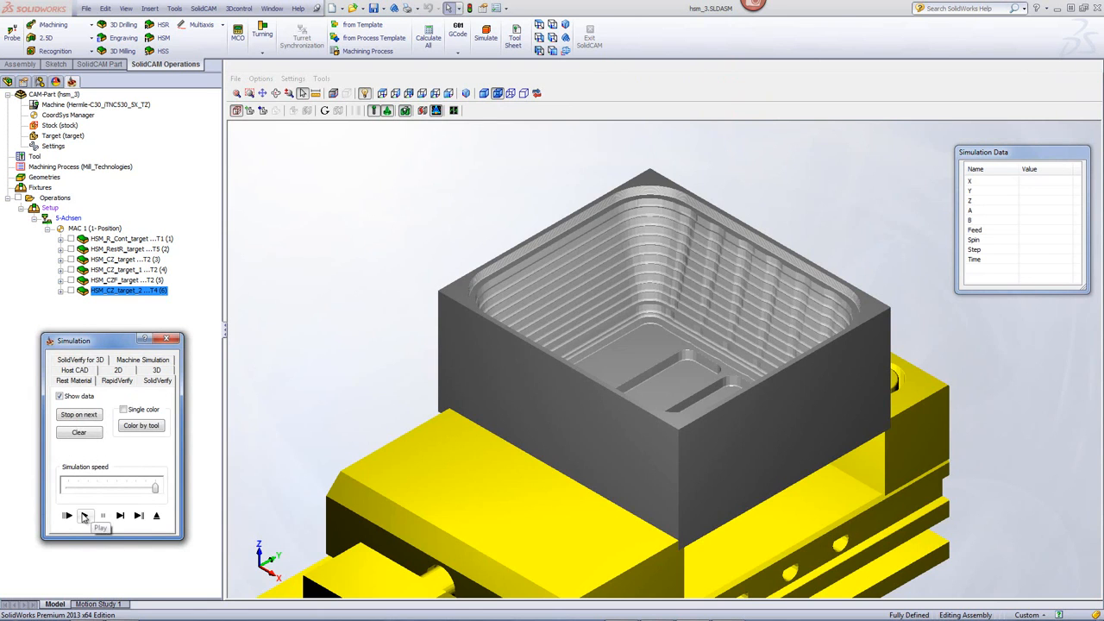
pyautogui.click(84, 515)
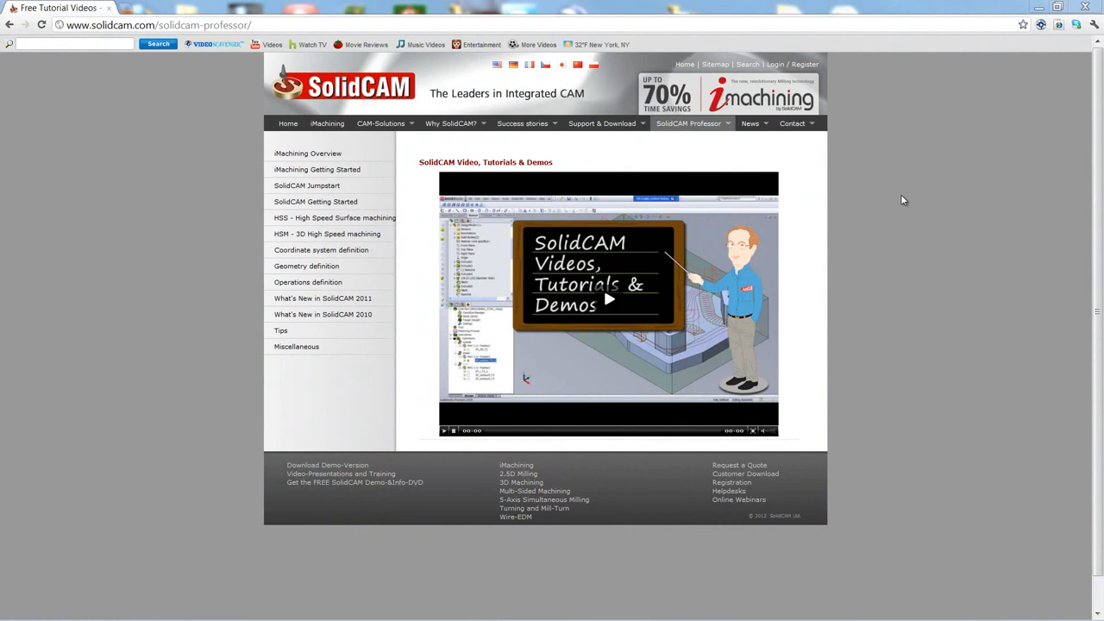
# Switch to the browser and show the list of SolidCAM Professor topics on the SolidCAM website.
pyautogui.moveTo(701, 131)
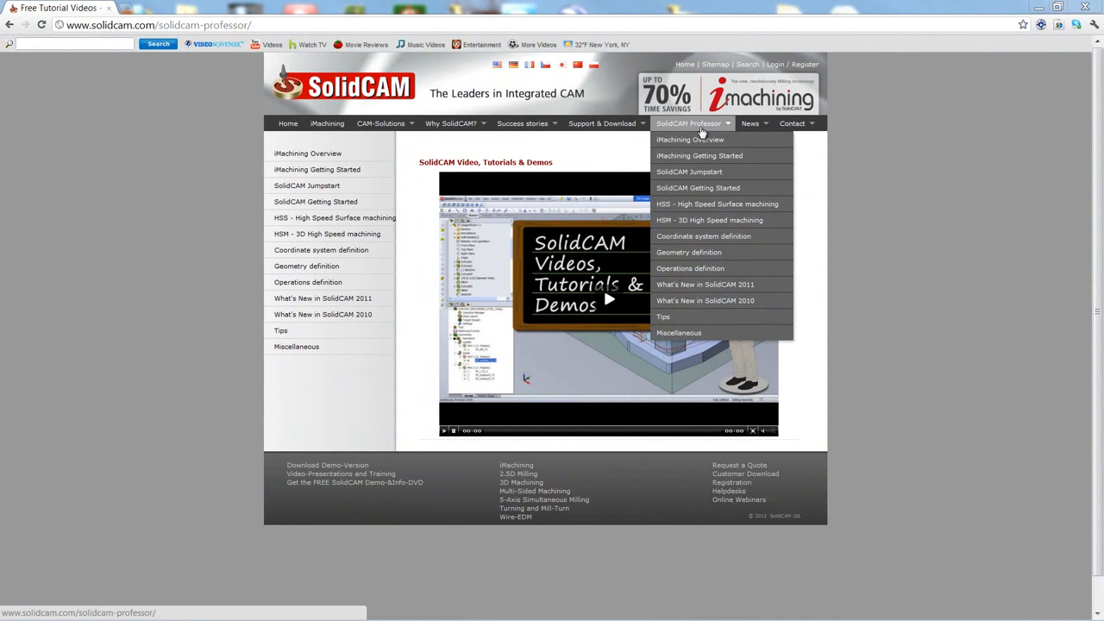